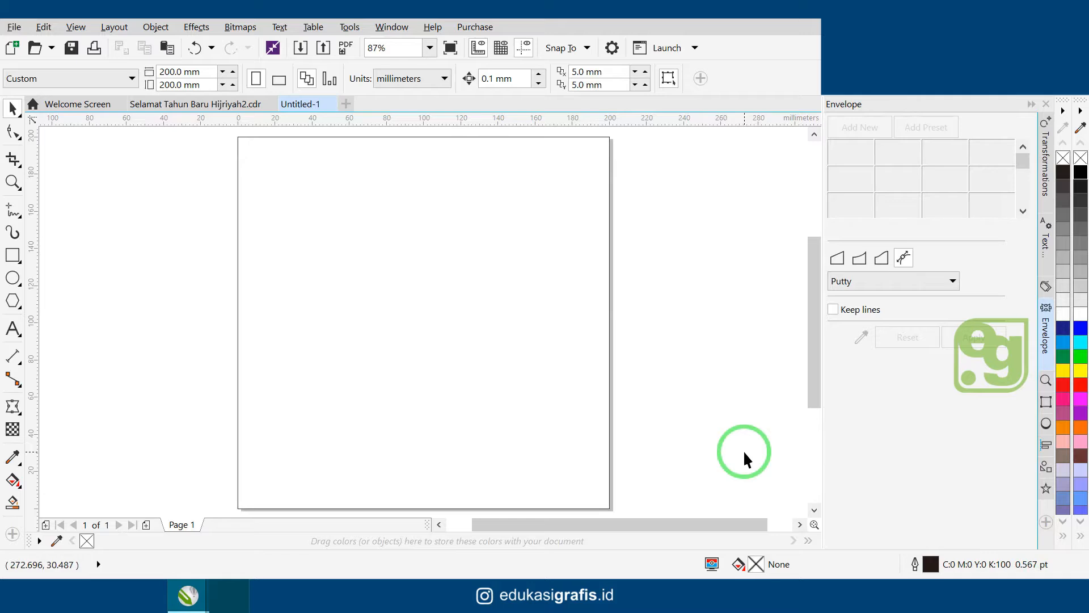
Create a new document and set its page size to 200 x 200 mm.
left_click(13, 49)
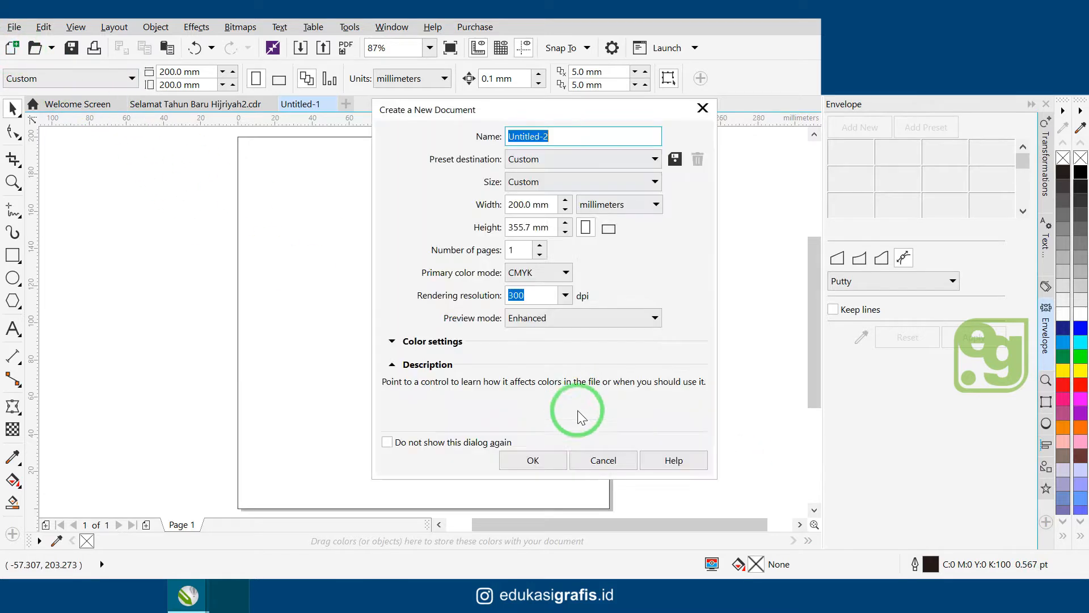
left_click(562, 461)
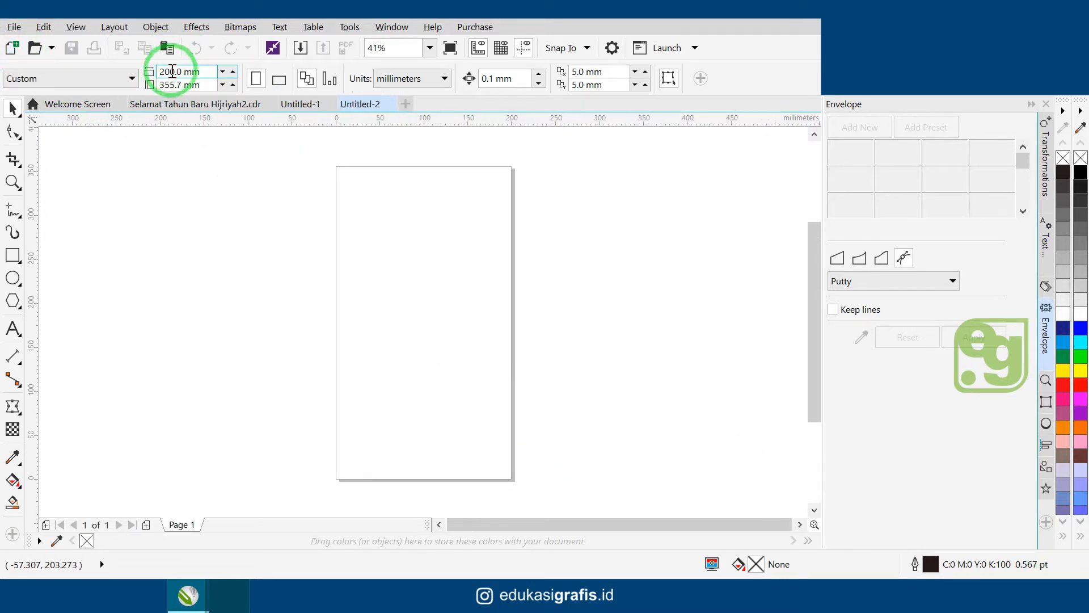
type("00")
key("Tab")
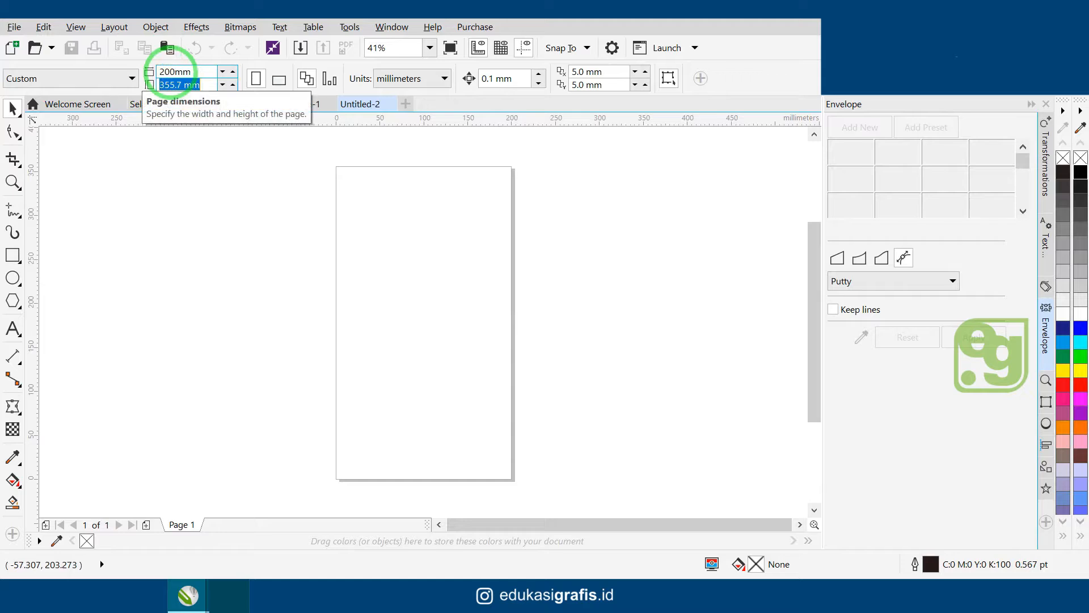
type("200")
key("Return")
left_click(418, 288)
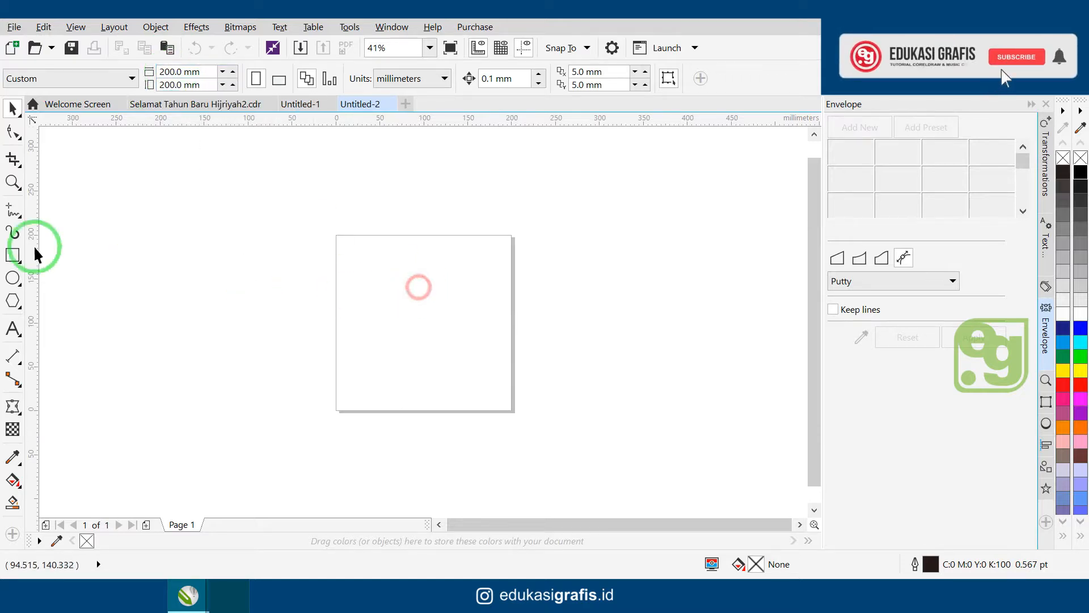
Add a rectangle the size of the page, fit the page in view, and deselect the rectangle.
double_click(11, 256)
key("shift+F4")
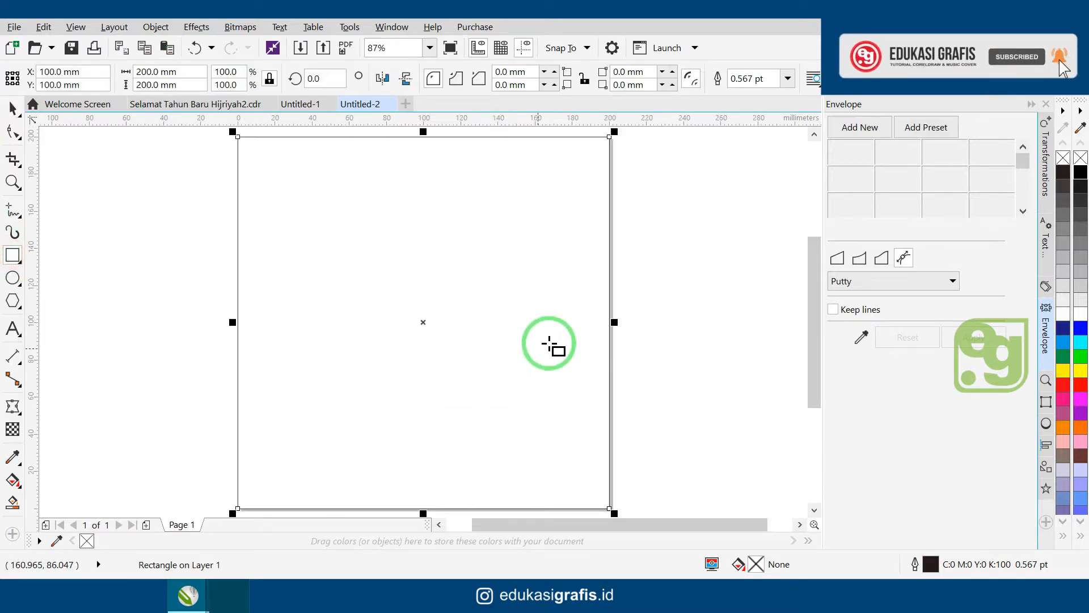
left_click(669, 281)
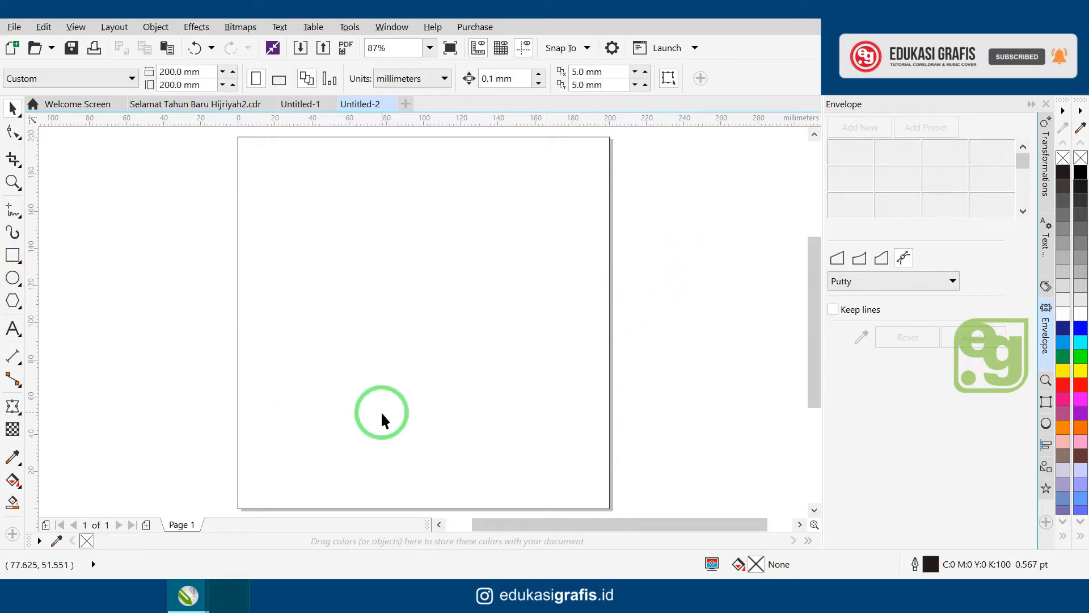
Open File Explorer at the Documents\JPG\New folder (5)\New folder\New folder directory.
key("super+e")
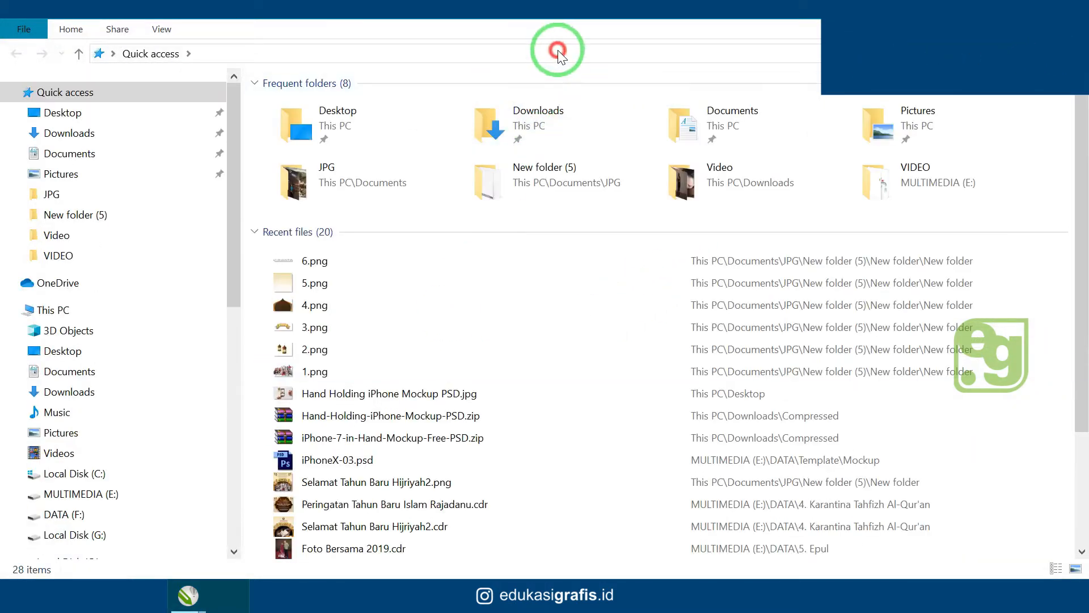
left_click(557, 50)
type("C:\\Users\\azwargrafika\\Documents\\JPG\\New folder (5)\\New folder\\New folder")
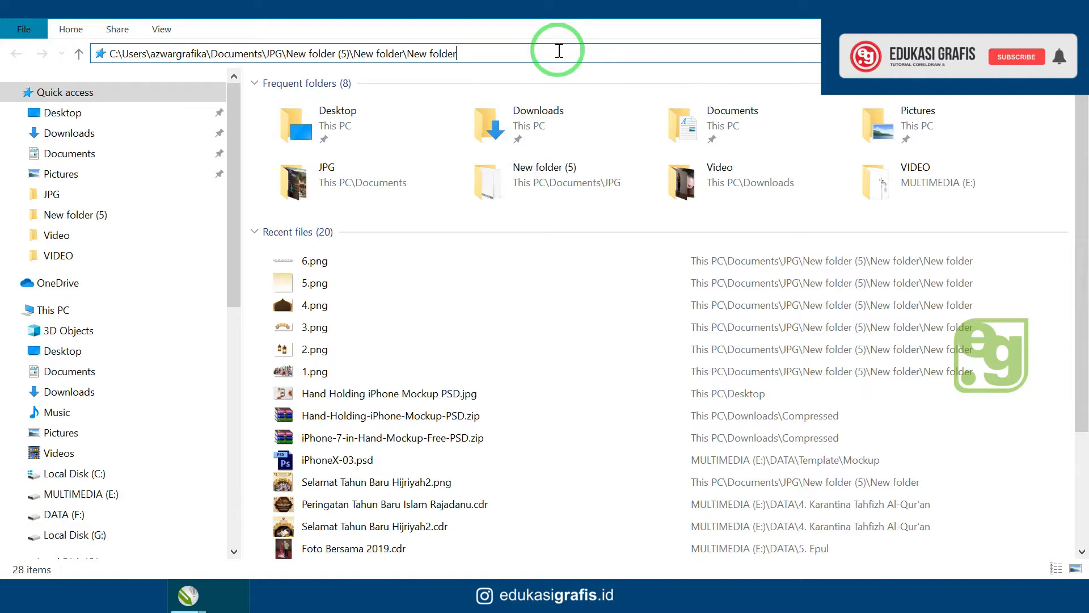
key("Return")
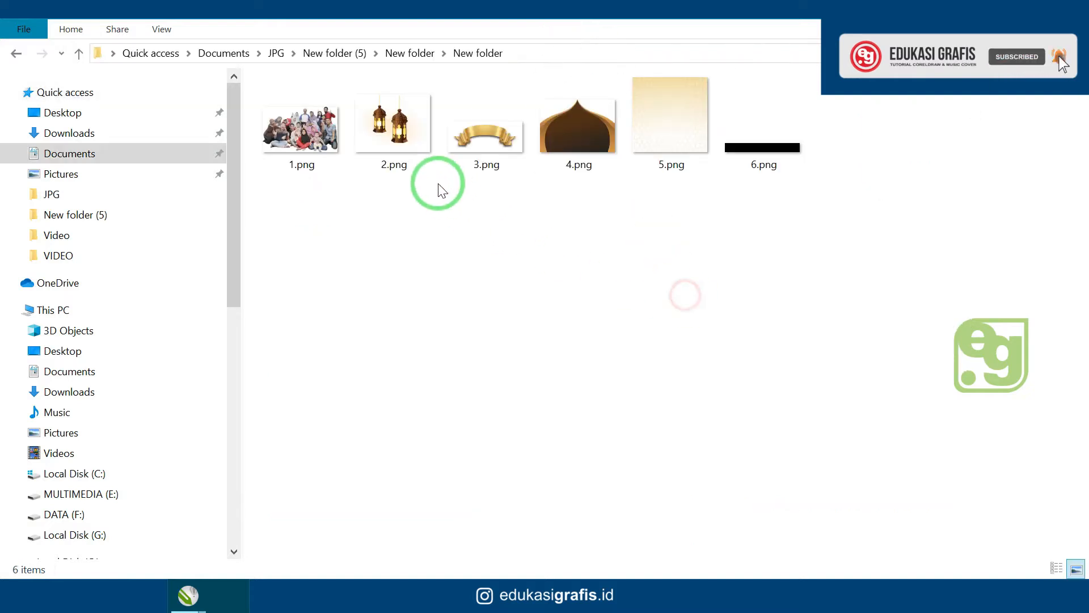
Import all six images, 1.png to 6.png, into the CorelDRAW document, placing them beside the page.
left_click(682, 241)
left_click_drag(825, 215, 291, 110)
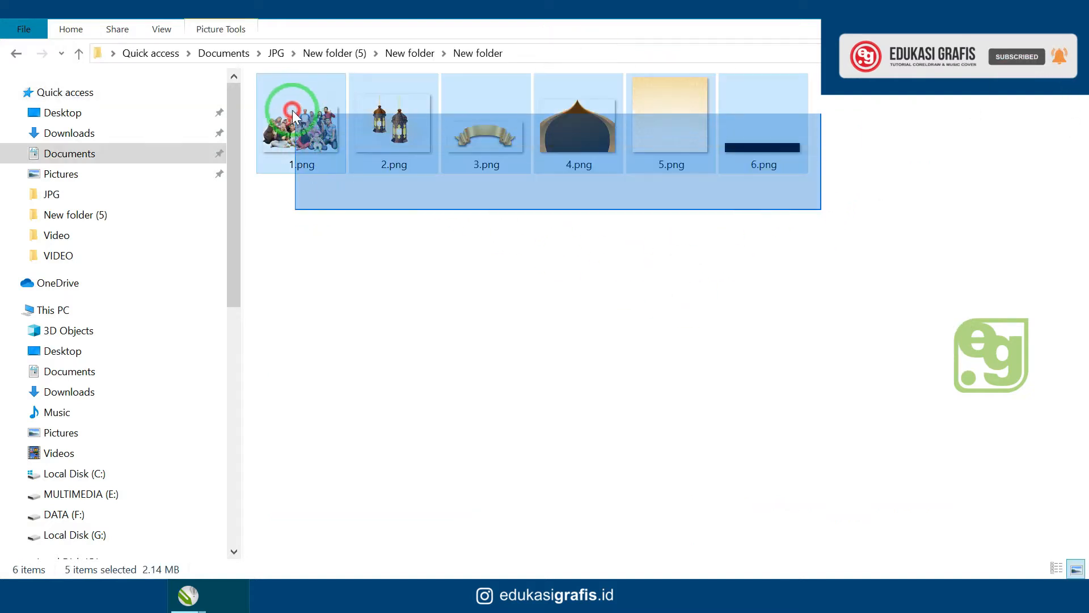
left_click_drag(304, 155, 309, 282)
scroll(686, 307, "down", 3)
left_click(387, 193)
Place the cream patterned background image inside the page-sized rectangle with PowerClip.
left_click(333, 240)
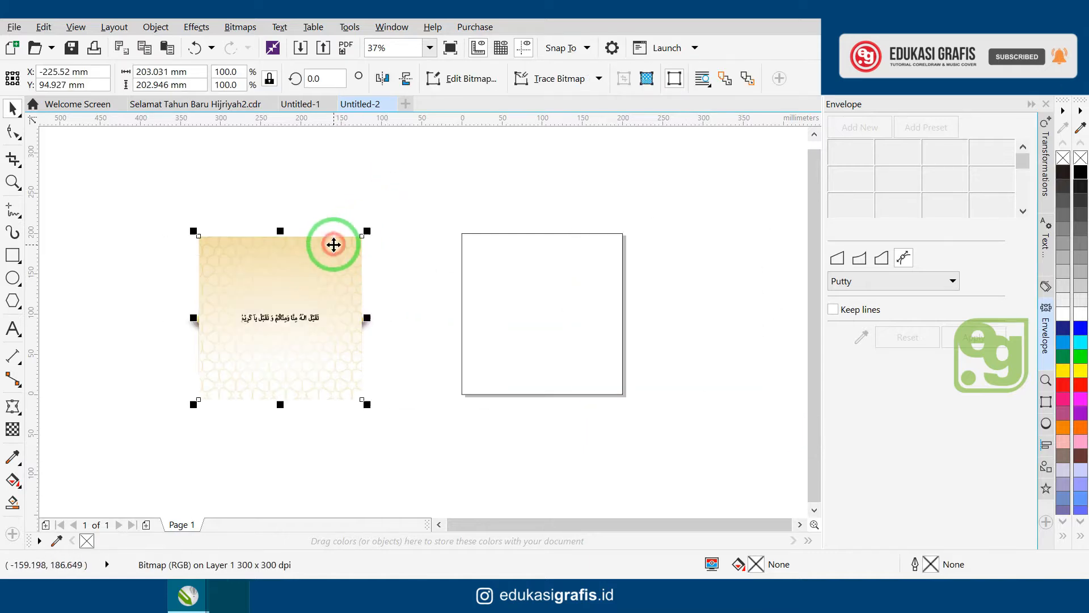
scroll(333, 240, "up", 2)
left_click_drag(217, 243, 342, 246)
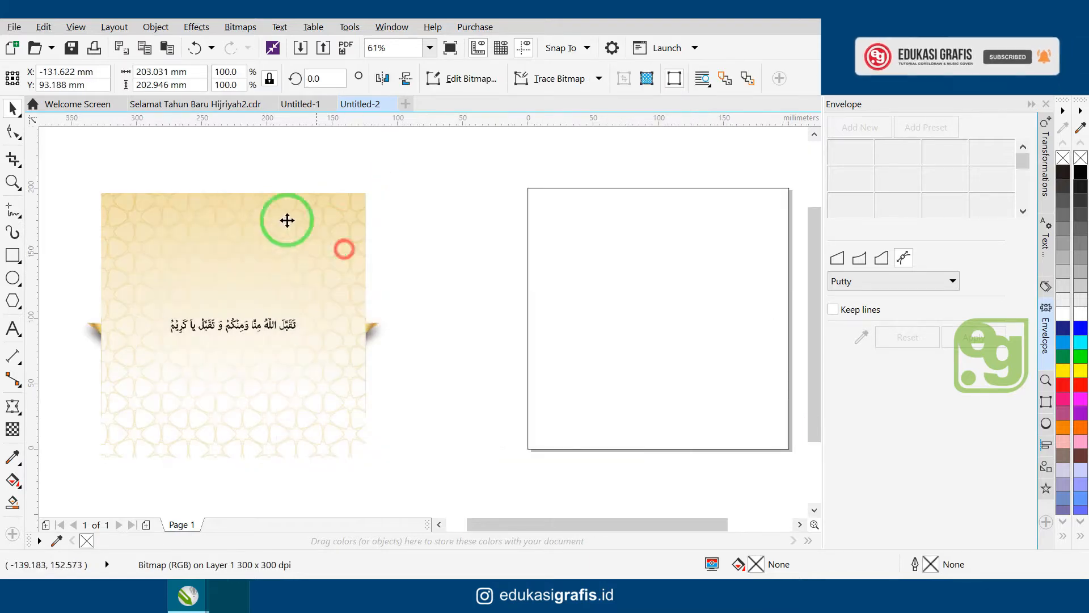
left_click(156, 27)
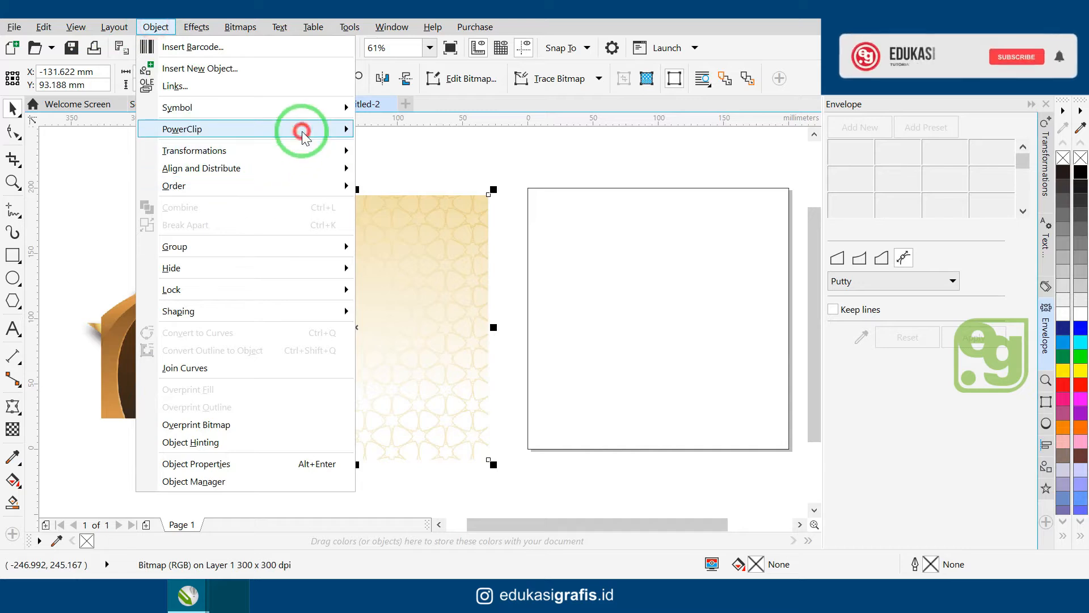
mouse_move(297, 129)
left_click(397, 129)
left_click(635, 295)
left_click(410, 153)
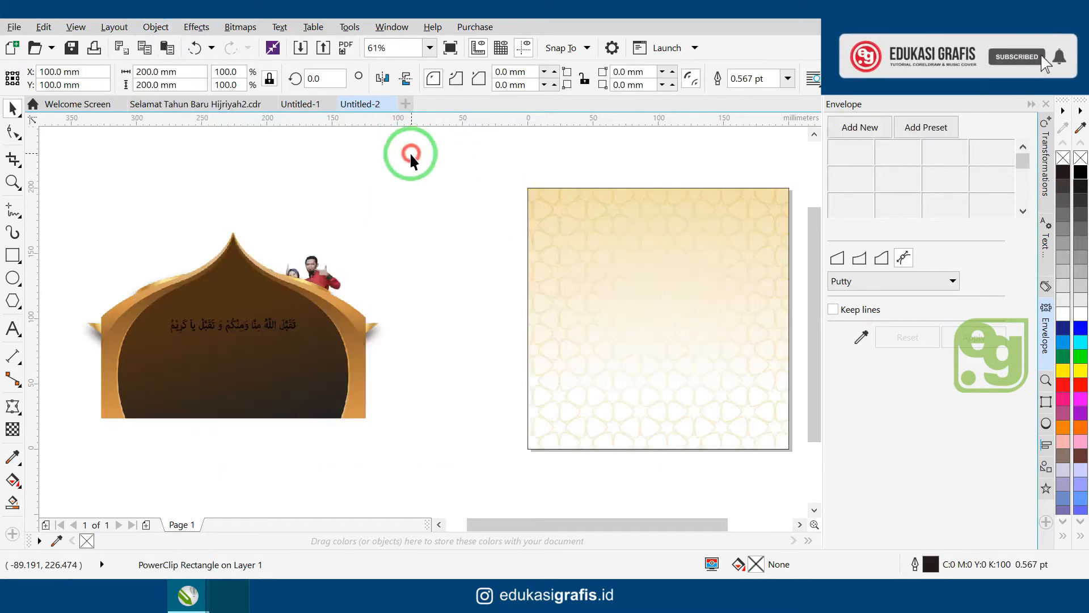
Add the brown arch image and the gold ribbon image to the page rectangle's PowerClip.
left_click(353, 380)
left_click(664, 344)
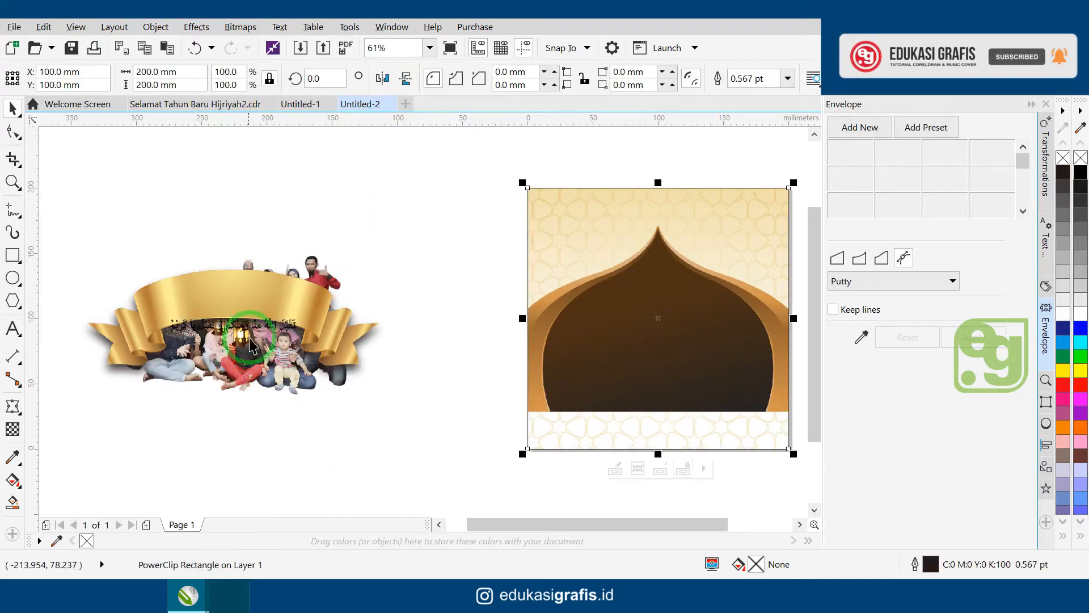
left_click(272, 286)
left_click(689, 327)
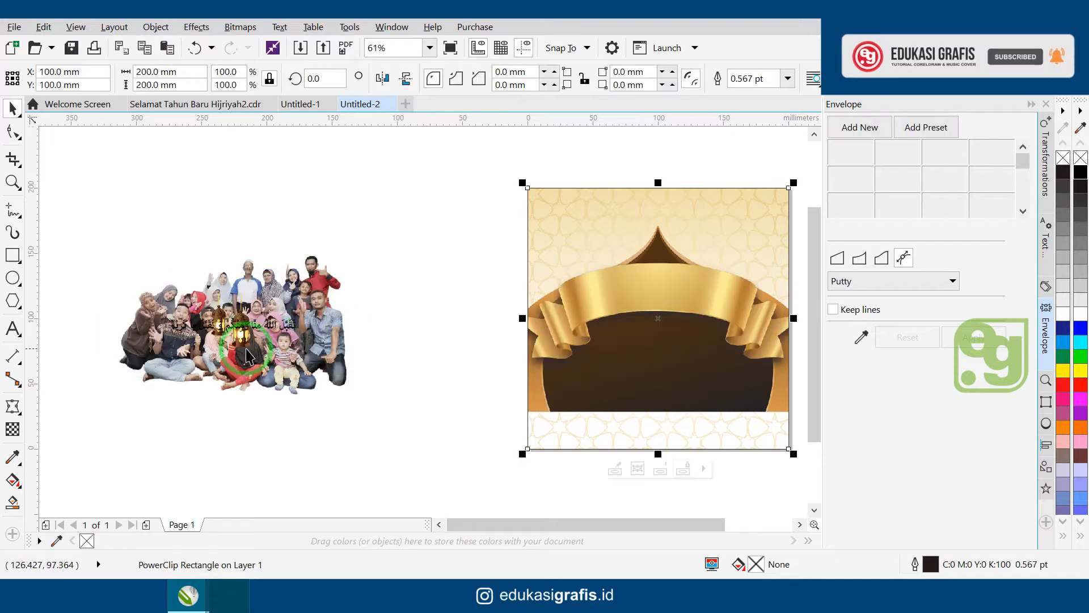
Edit the PowerClip contents to align the arch with the page's bottom edge and lay the ribbon across its top, then finish editing.
left_click(677, 338)
double_click(677, 337)
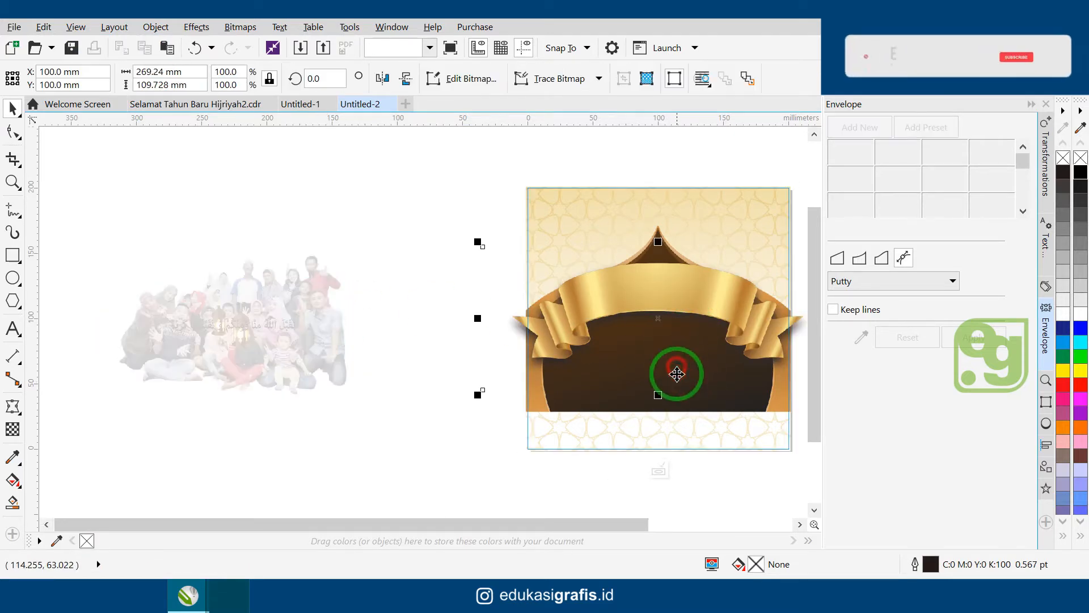
left_click(464, 322)
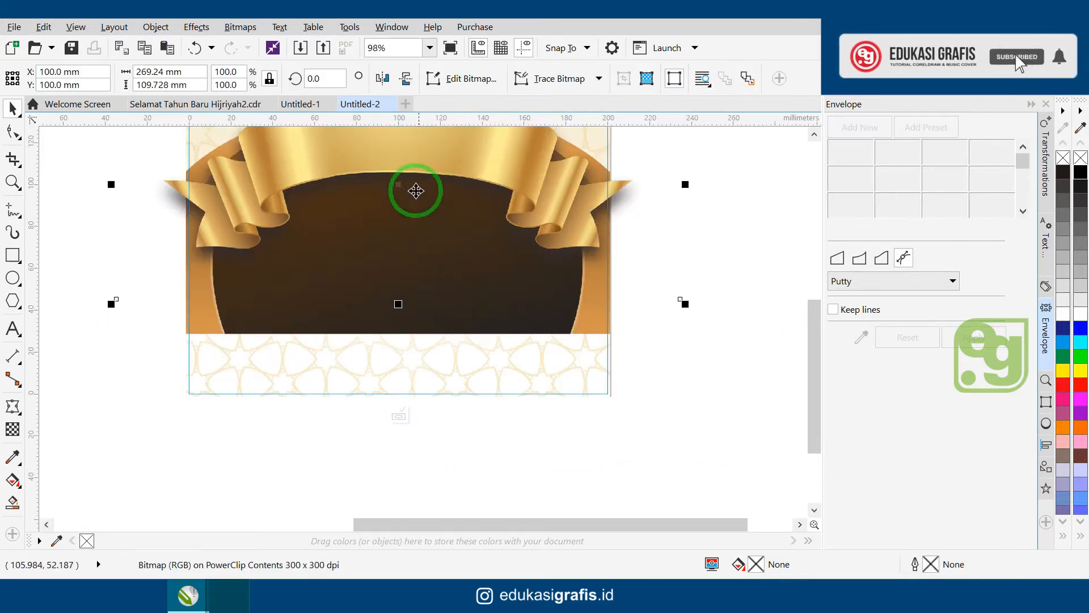
left_click_drag(403, 199, 400, 284)
scroll(578, 267, "down", 3)
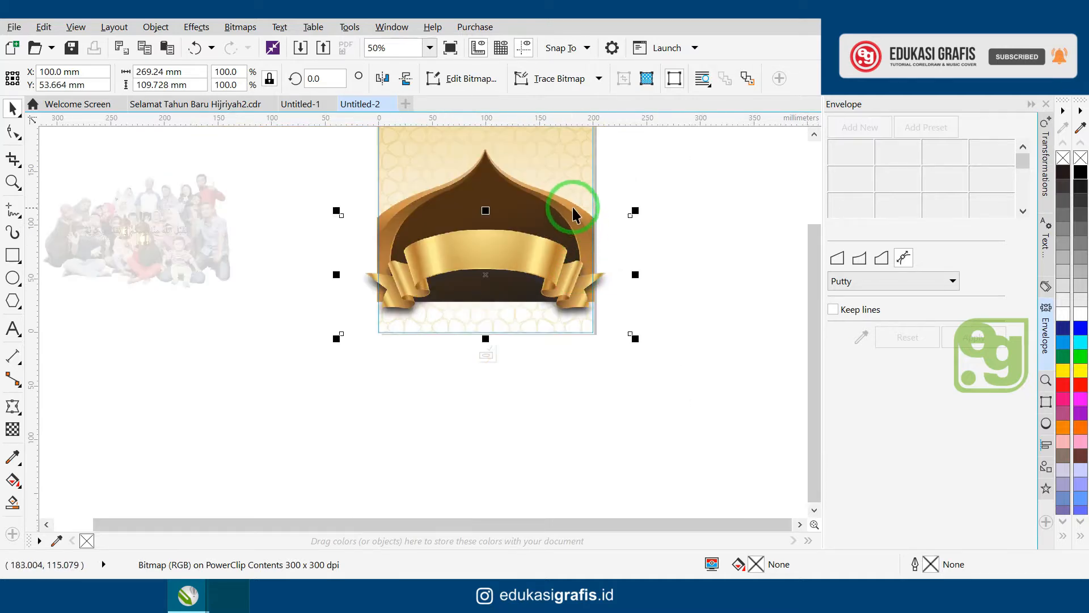
left_click_drag(530, 192, 492, 236)
left_click(623, 365)
left_click(667, 323, "ctrl")
scroll(632, 304, "up", 1)
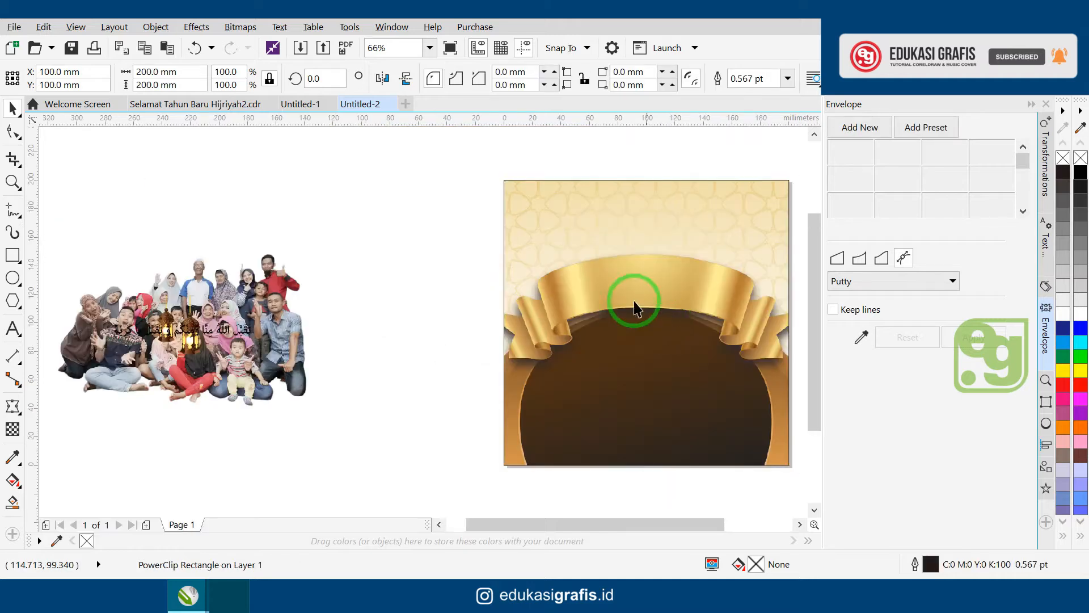
Add the lantern image to the page rectangle's PowerClip and move it to the upper-right corner of the design.
left_click(312, 263)
left_click_drag(204, 364, 408, 357)
left_click(724, 211)
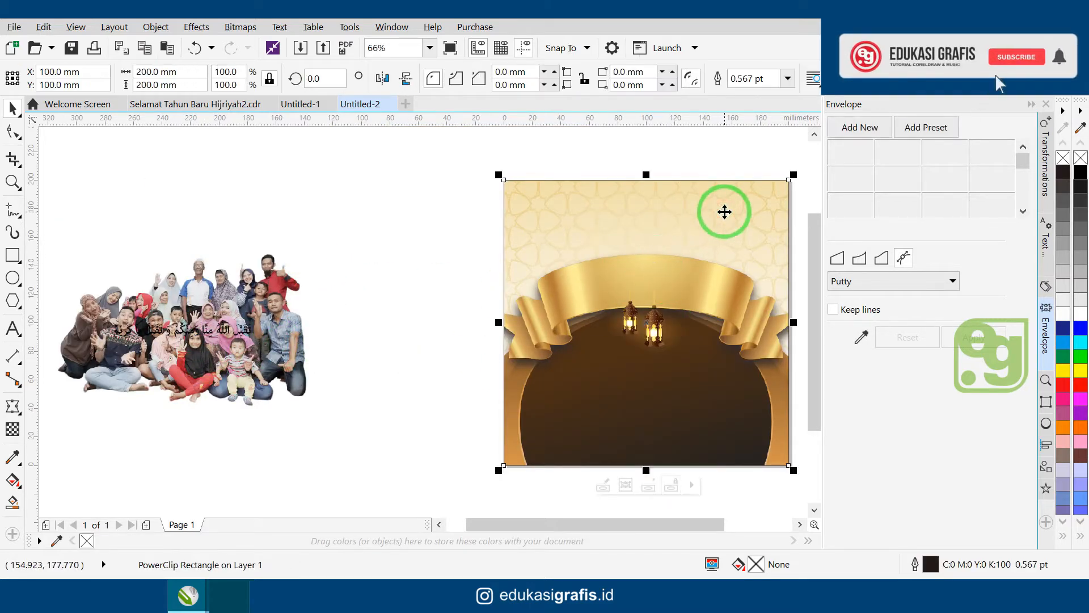
left_click(724, 211, "ctrl")
left_click_drag(650, 335, 749, 229)
Make a horizontally mirrored copy of the lanterns and move it to the design's upper-left corner.
key("F2")
left_click_drag(669, 159, 791, 267)
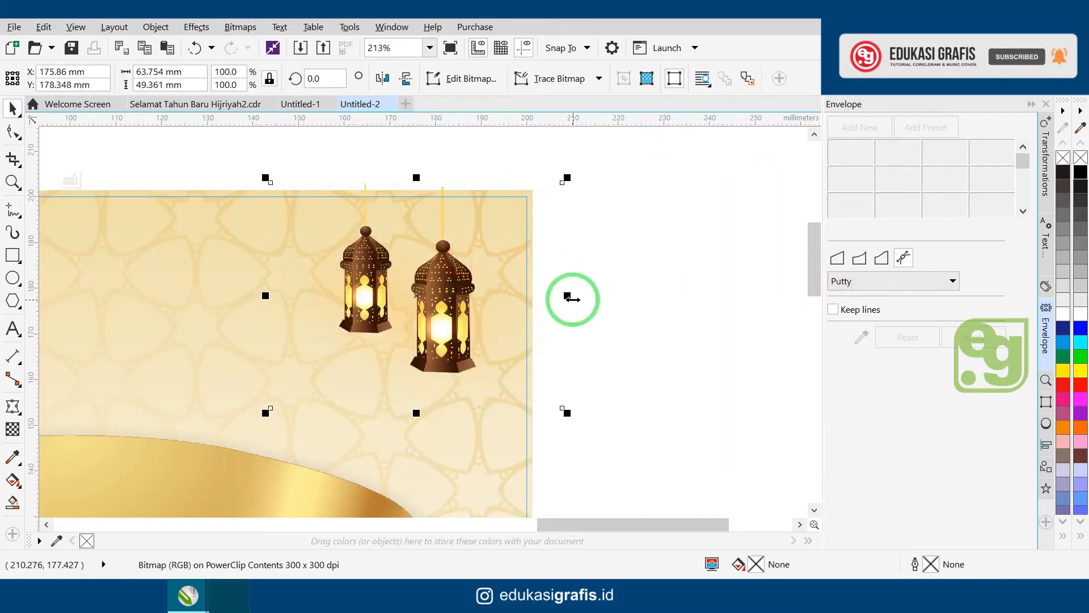
left_click_drag(568, 296, 207, 296)
right_click(208, 296)
scroll(208, 295, "down", 3)
key("F2")
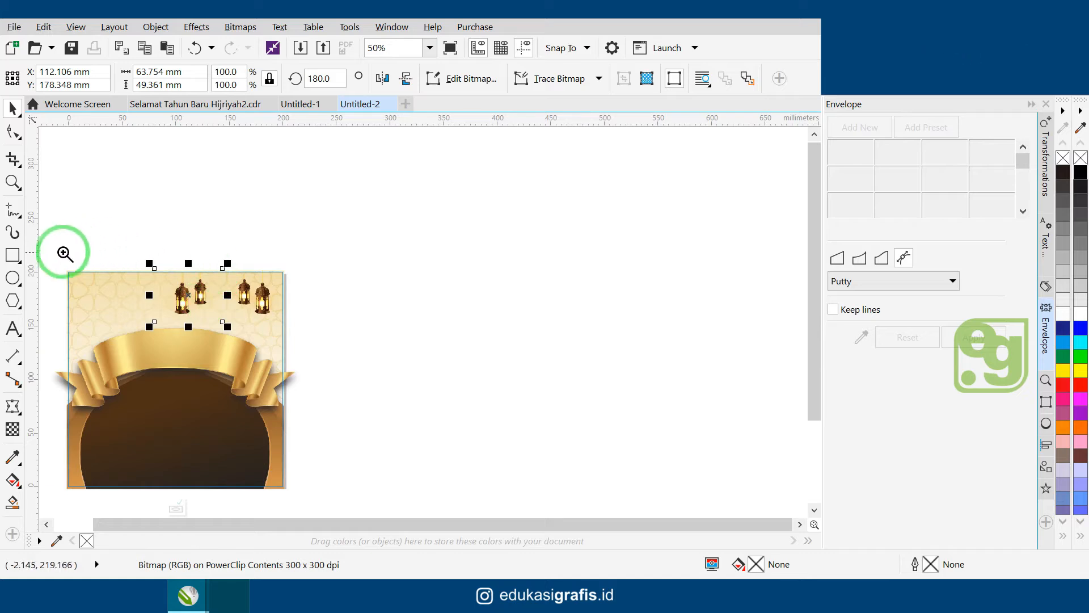
left_click_drag(64, 253, 291, 365)
left_click_drag(535, 275, 223, 262)
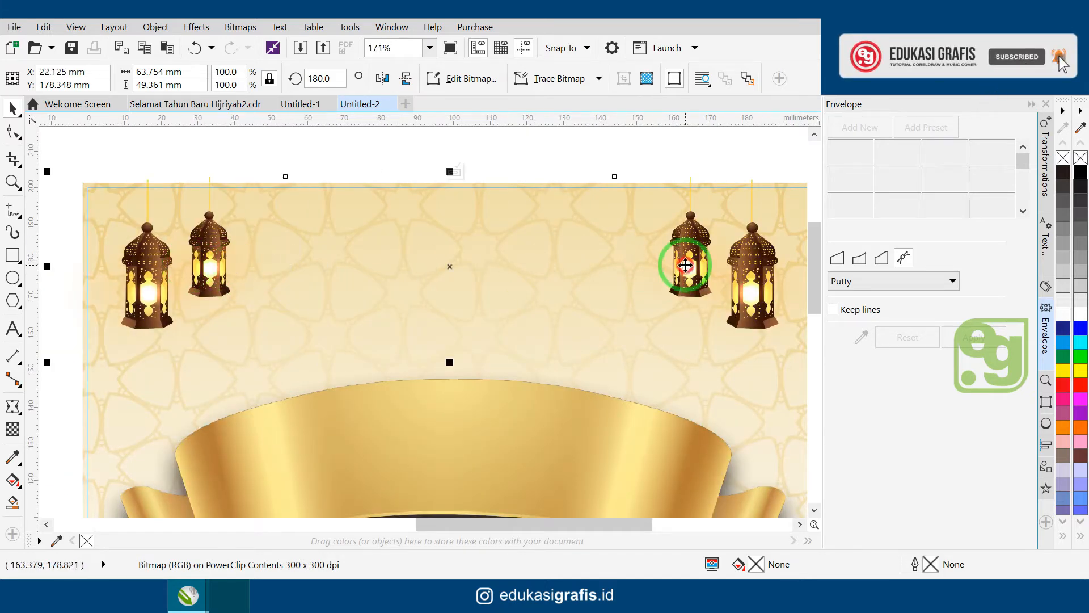
Group both lantern pairs and centre the group horizontally on the patterned background.
key("ctrl+g")
left_click(498, 264, "shift")
key("c")
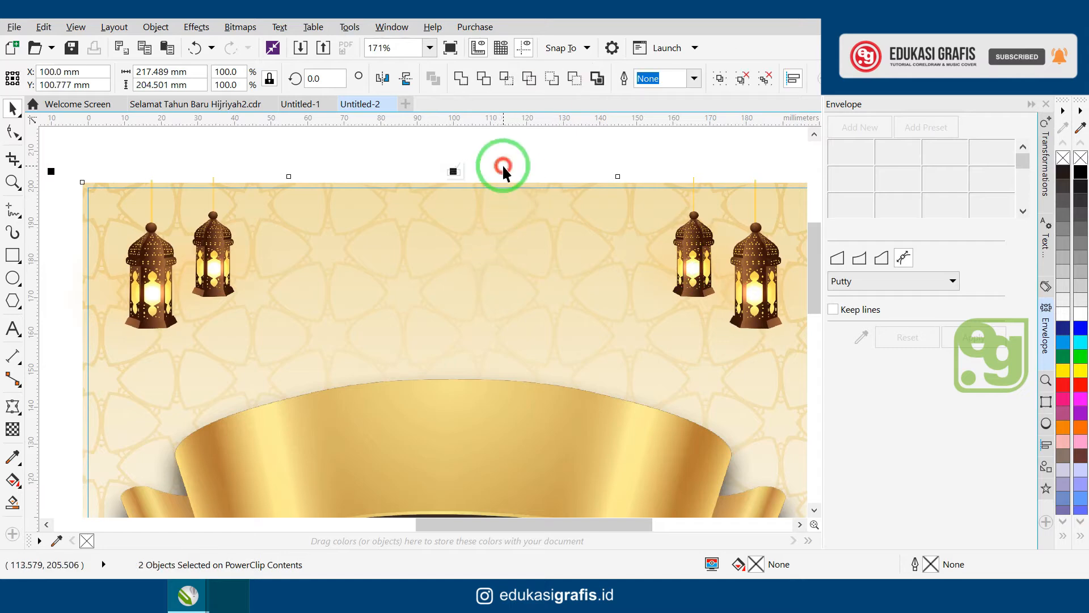
left_click(502, 164)
Move the gold ribbon slightly lower over the arch and deselect it.
key("F4")
left_click(664, 294)
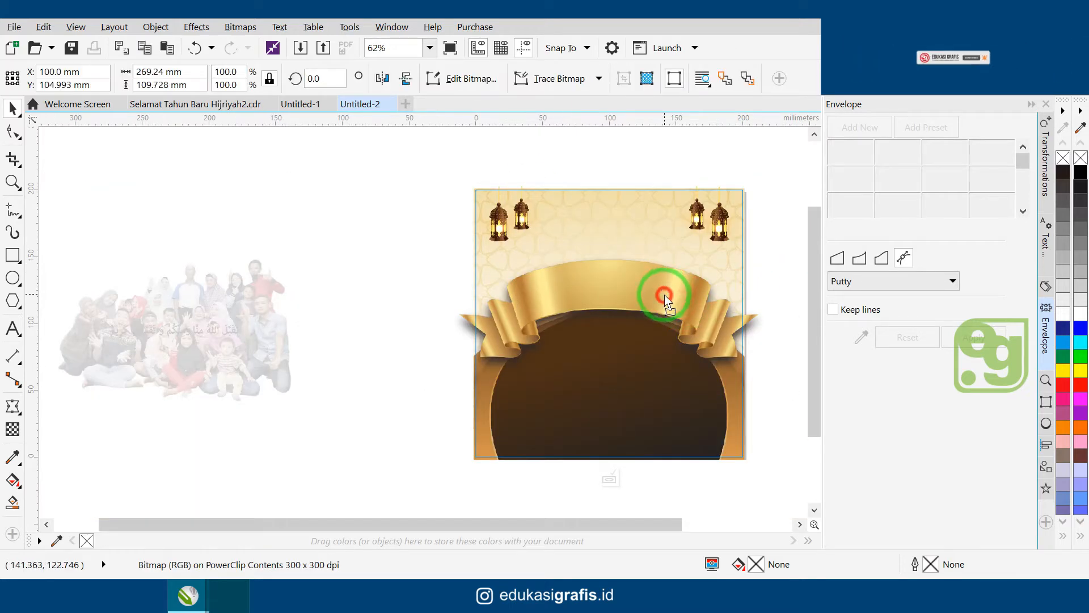
left_click(665, 296)
left_click(778, 216)
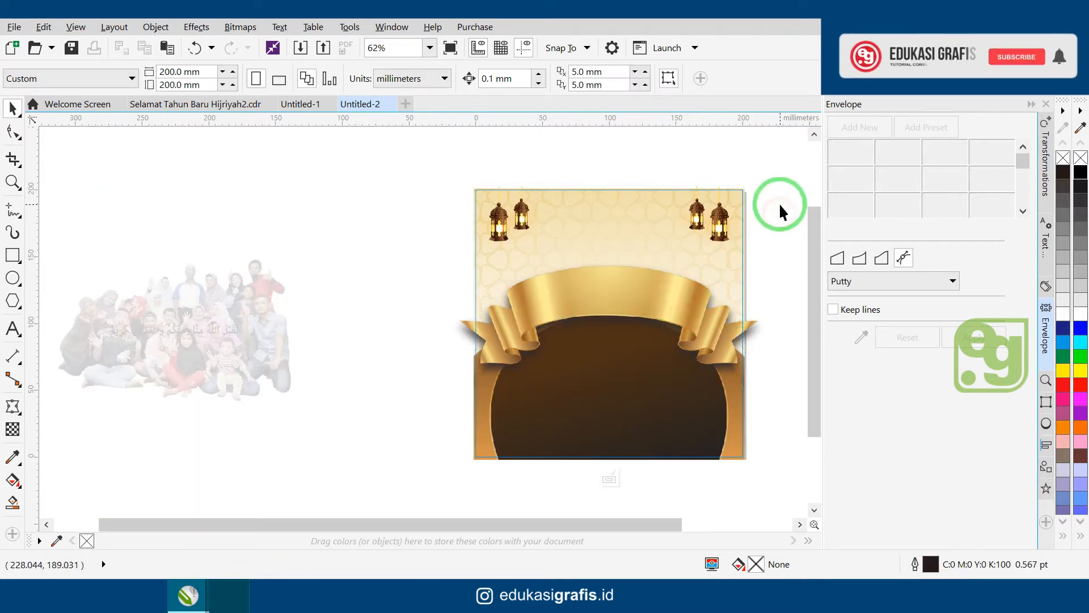
Leave PowerClip editing and position the family photo over the dark arch in the lower half of the page.
left_click(365, 304)
left_click(246, 315)
left_click(215, 283)
left_click_drag(215, 283, 647, 333)
key("F4")
key("F2")
left_click_drag(431, 267, 819, 496)
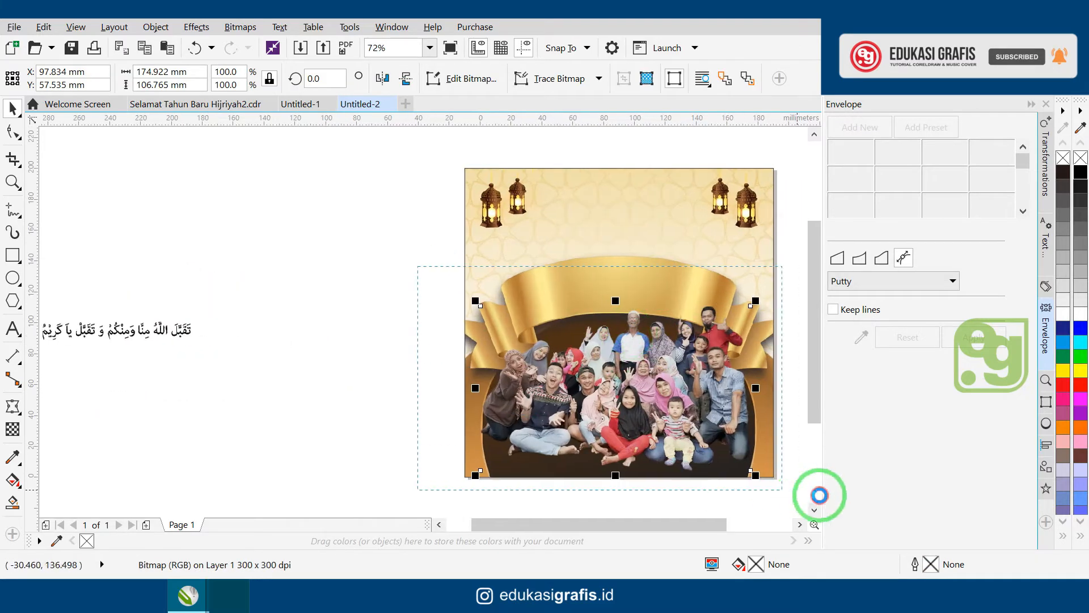
left_click_drag(544, 353, 539, 372)
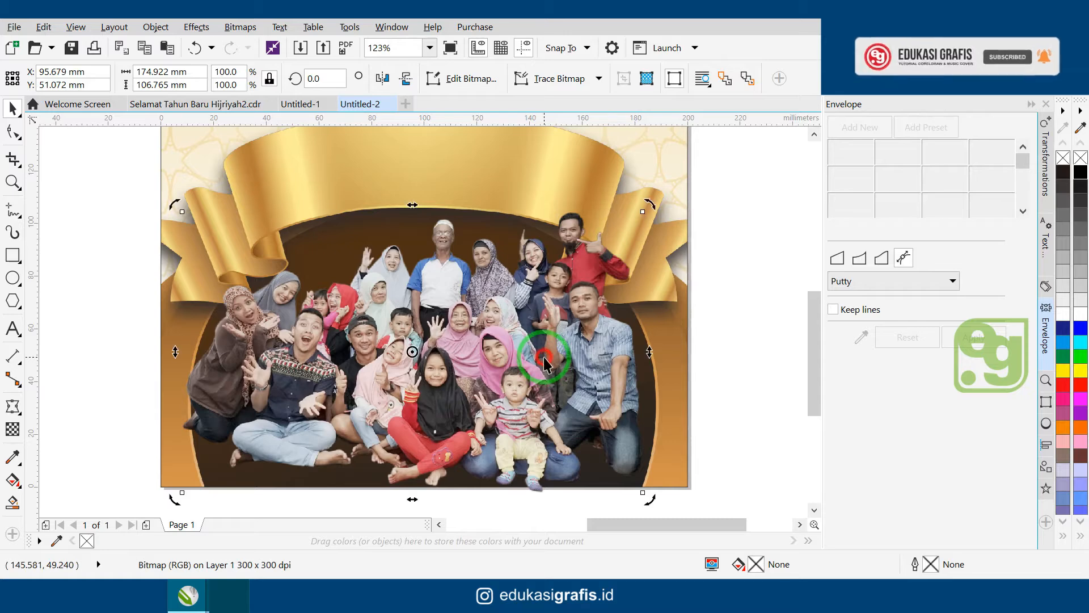
Place the family photo in the page rectangle's PowerClip and shift it slightly down within the contents.
left_click(572, 166)
left_click(652, 250)
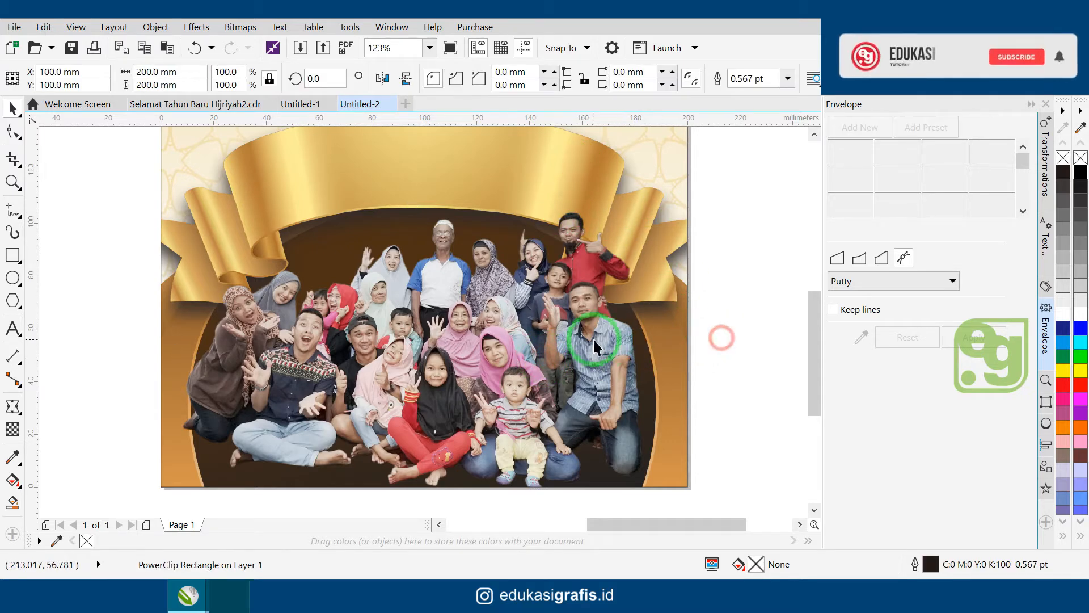
double_click(570, 360)
left_click_drag(569, 360, 570, 354)
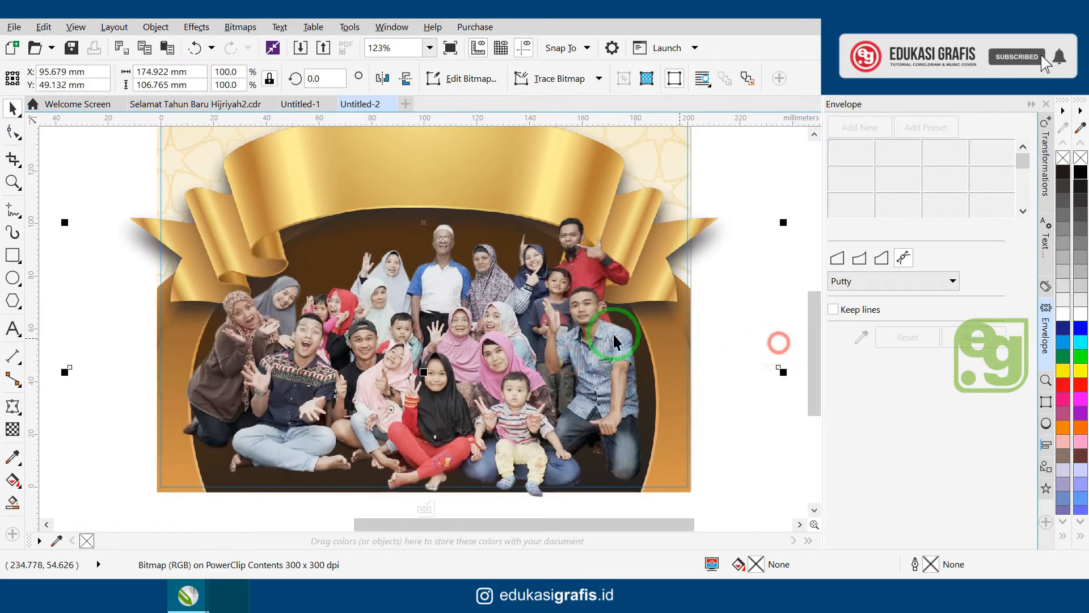
Add an upward drop shadow from the family photo's bottom edge with opacity 72, then finish editing the PowerClip.
left_click(11, 405)
left_click(87, 403)
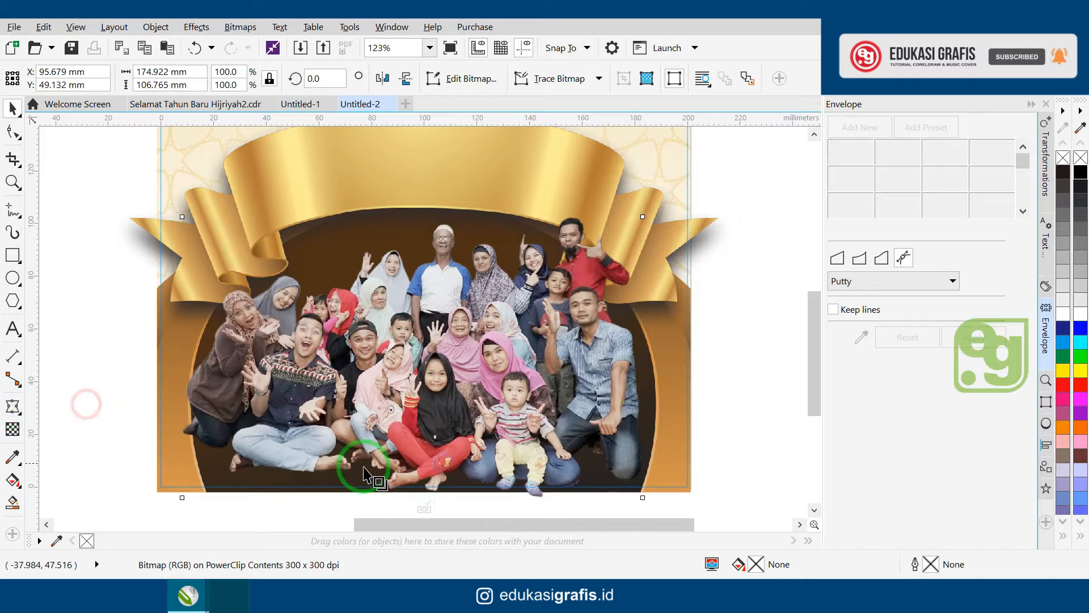
left_click_drag(412, 500, 425, 361)
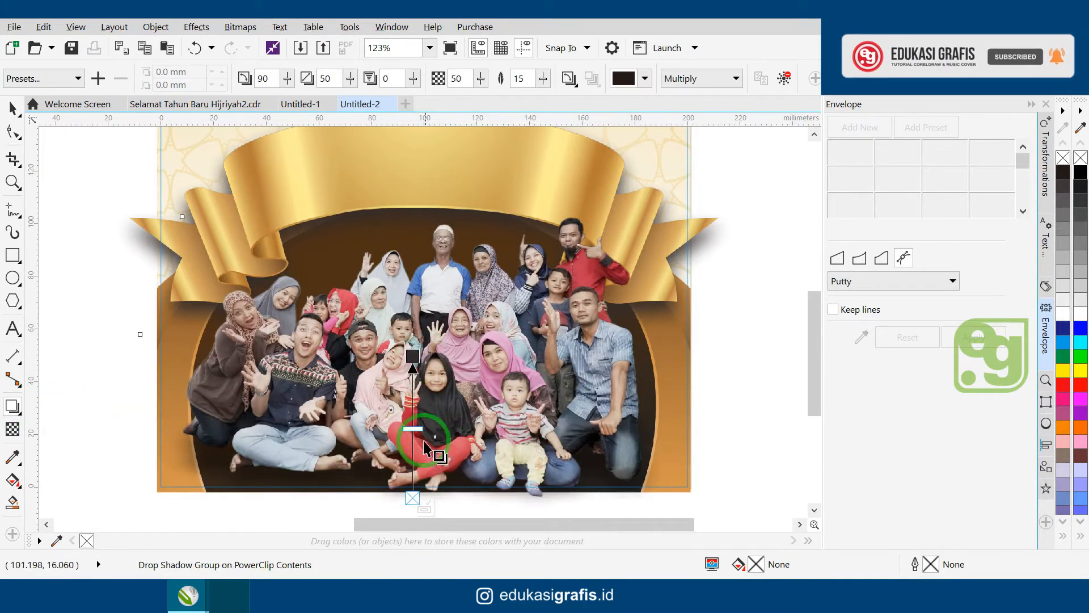
left_click_drag(412, 429, 414, 407)
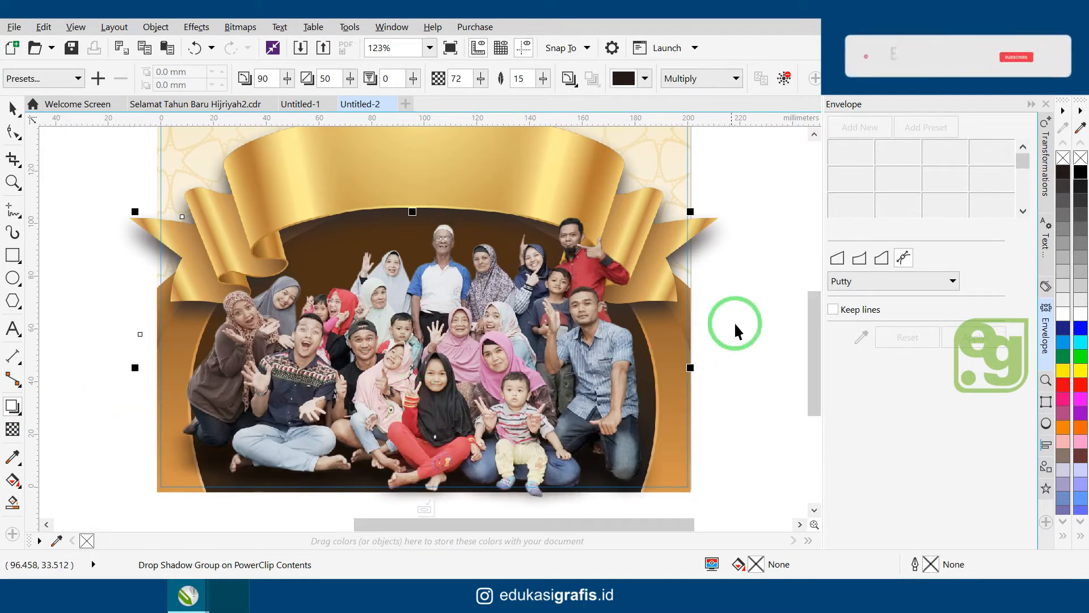
key("space")
left_click(756, 290)
scroll(755, 290, "down", 3)
left_click(311, 230)
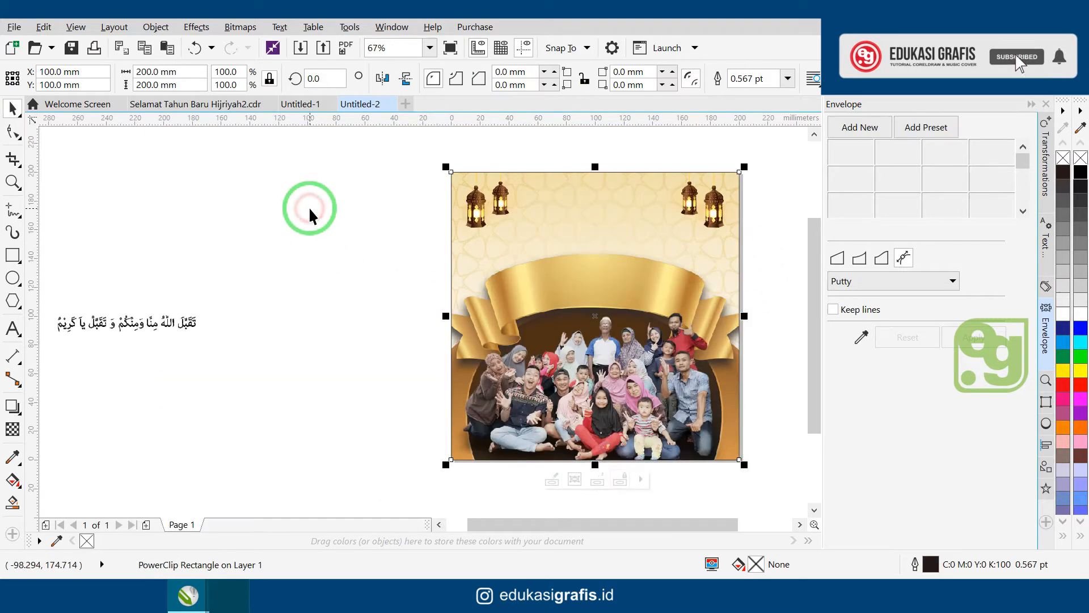
Remove the outline from the page-sized PowerClip rectangle and deselect it.
left_click(587, 226)
right_click(1080, 157)
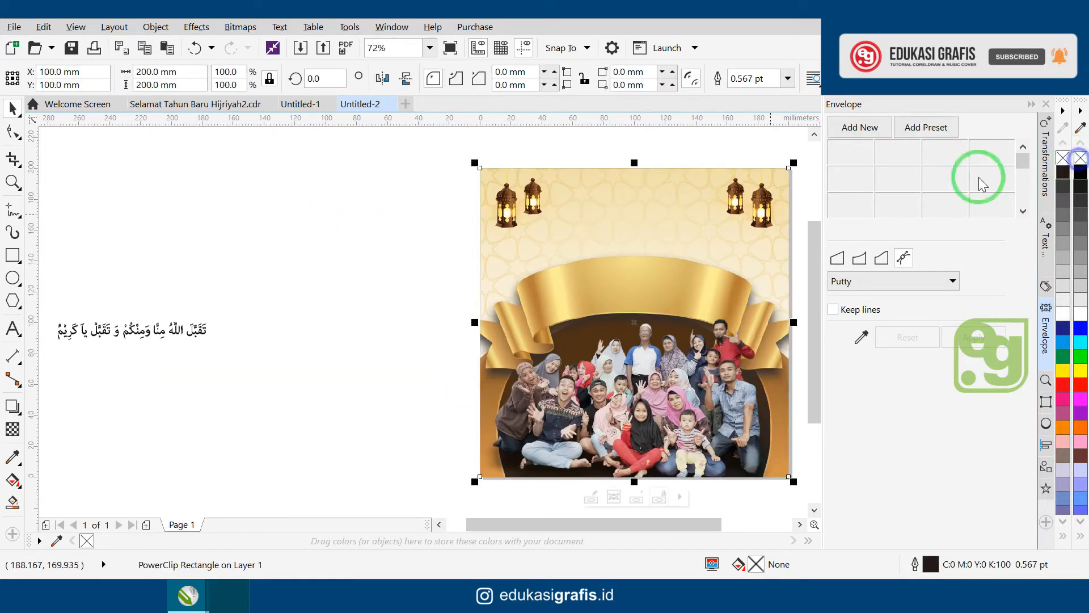
key("shift+F2")
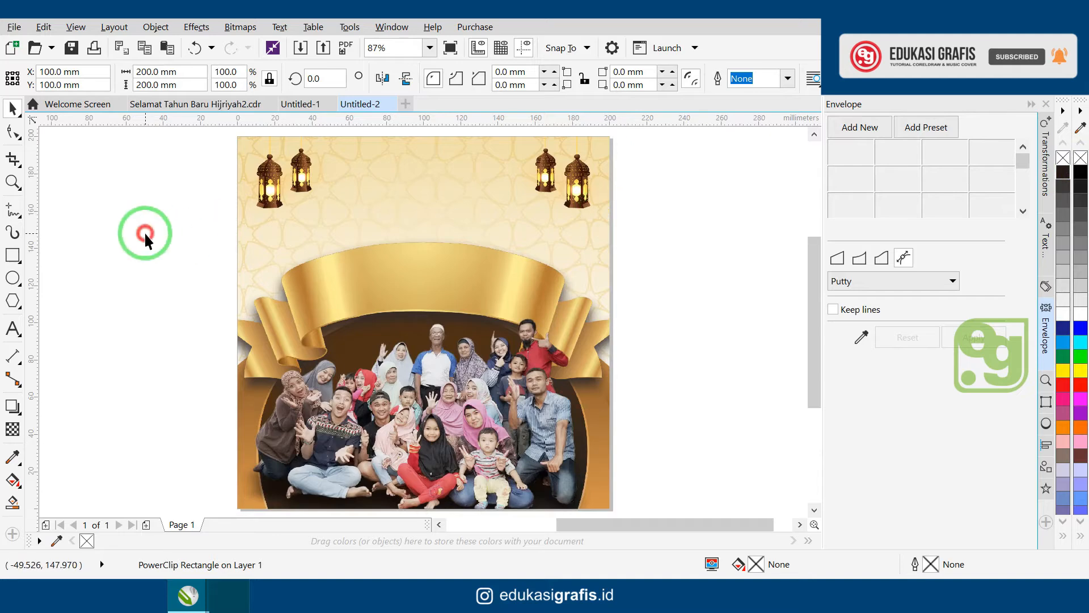
left_click(144, 231)
Add artistic text between the lanterns reading "Keluarga Besar" plus the family head's name, with "Mengucapkan" on the second line.
left_click(12, 328)
left_click(348, 170)
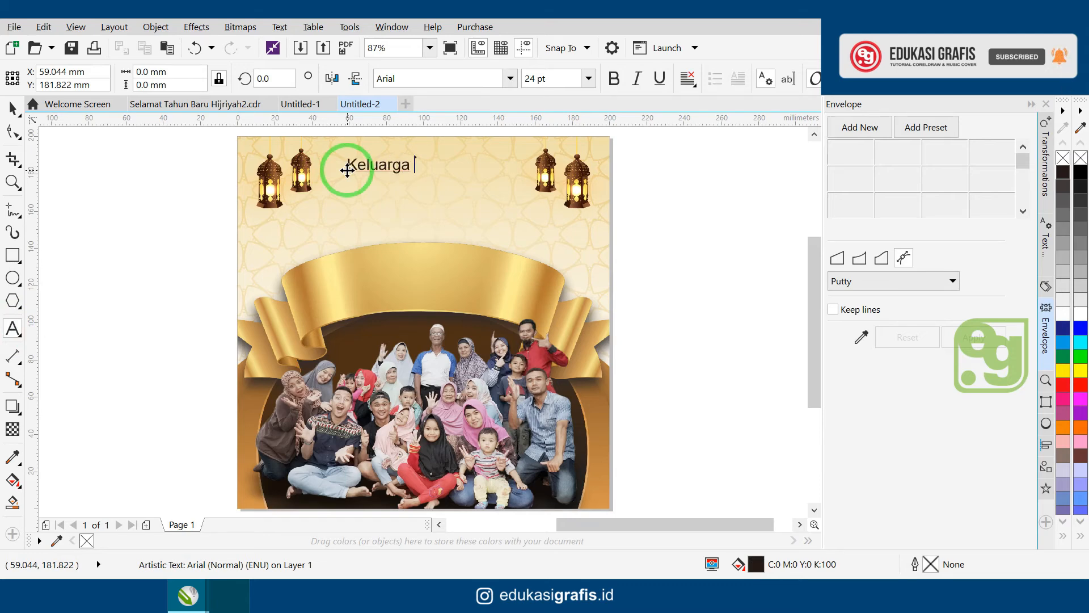
type("Keluarga Besar ")
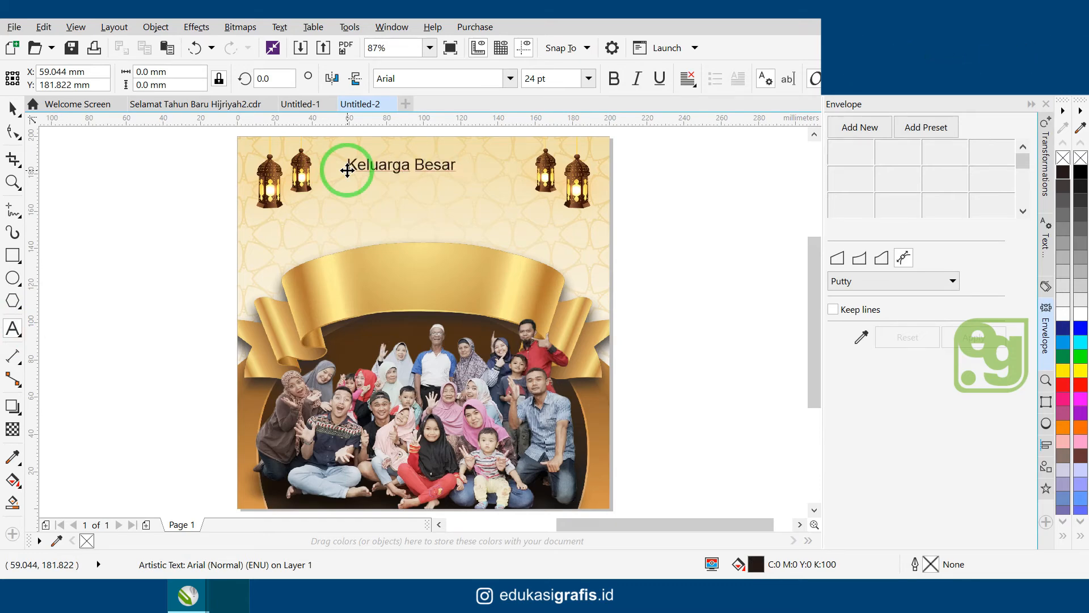
type("Abah Amir")
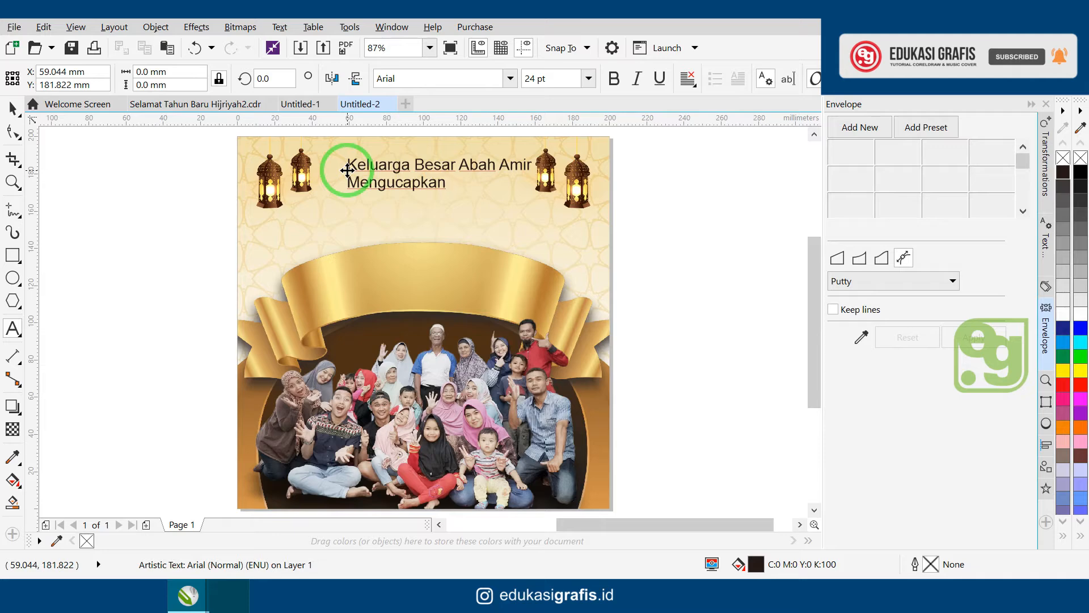
Add “Semoga Allah Menerima Ibadah Kita dan Kamu semua / dan Terimalah Ya (Allah) yang Maha Kuasa” in quotation marks below a blank line.
type("Semoga")
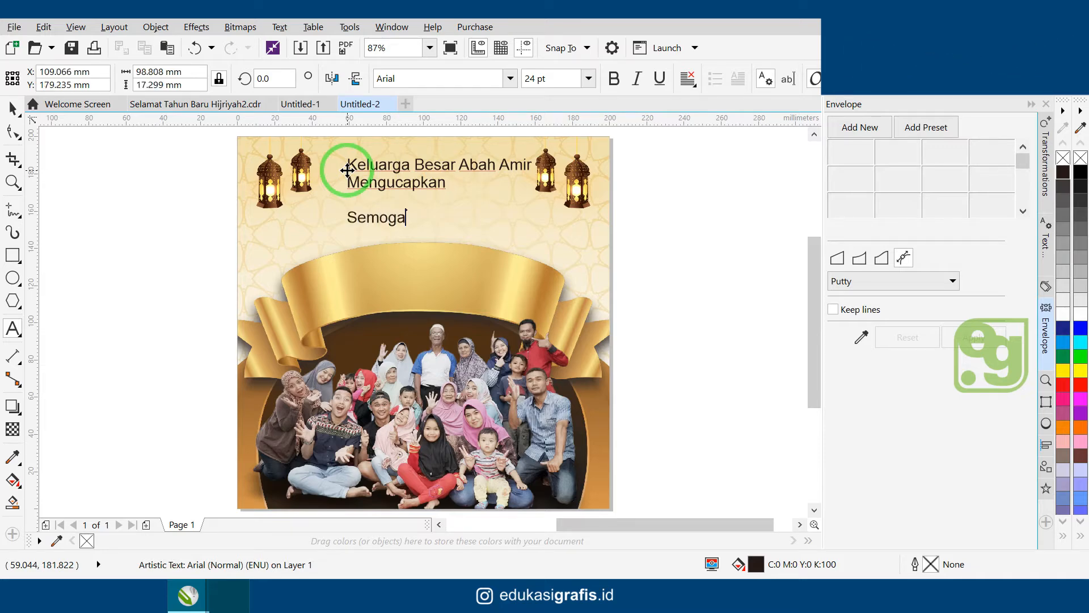
type(" Allah")
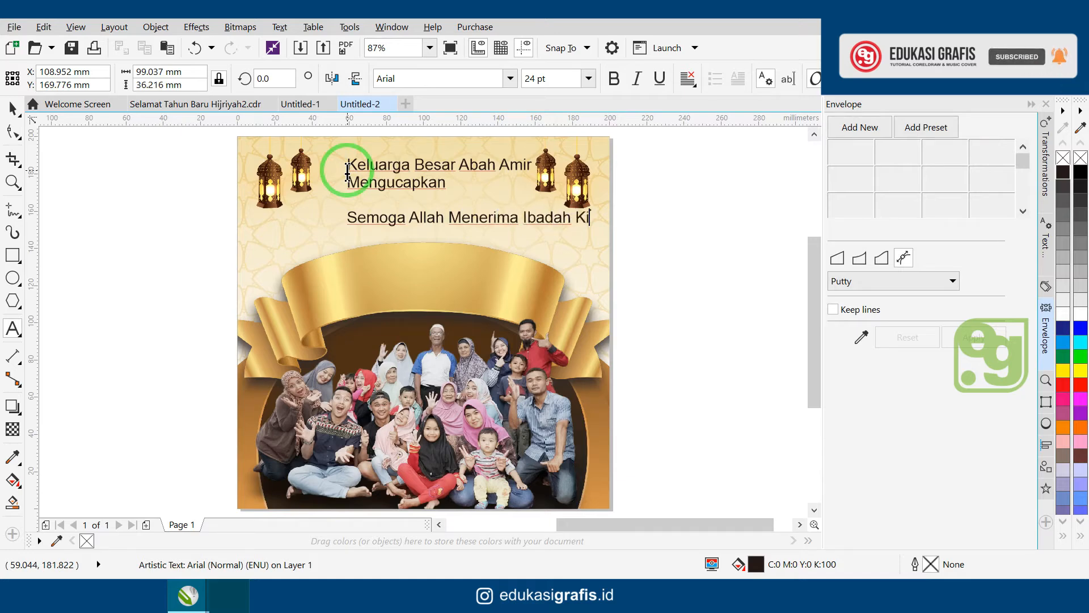
type("Menerima Ibadah Kita")
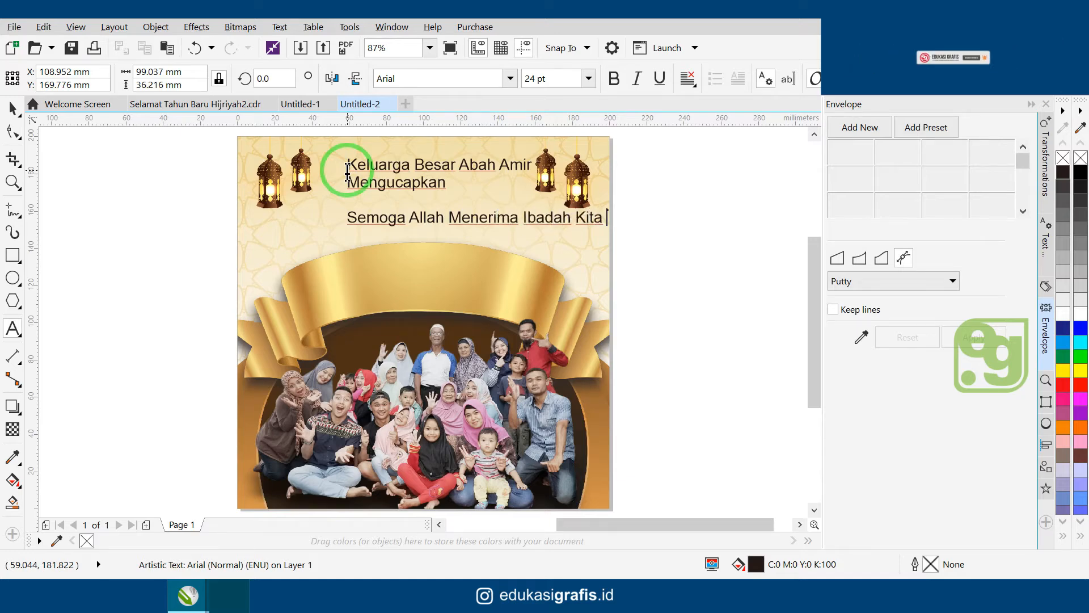
type(" dan Kamu semua")
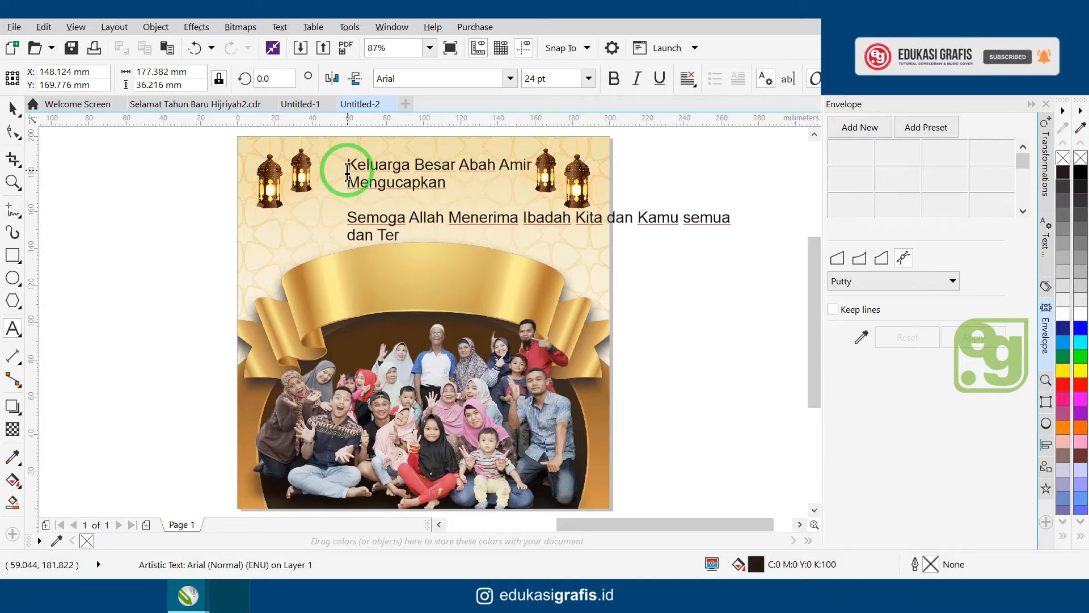
type("imalah Ya (Allah")
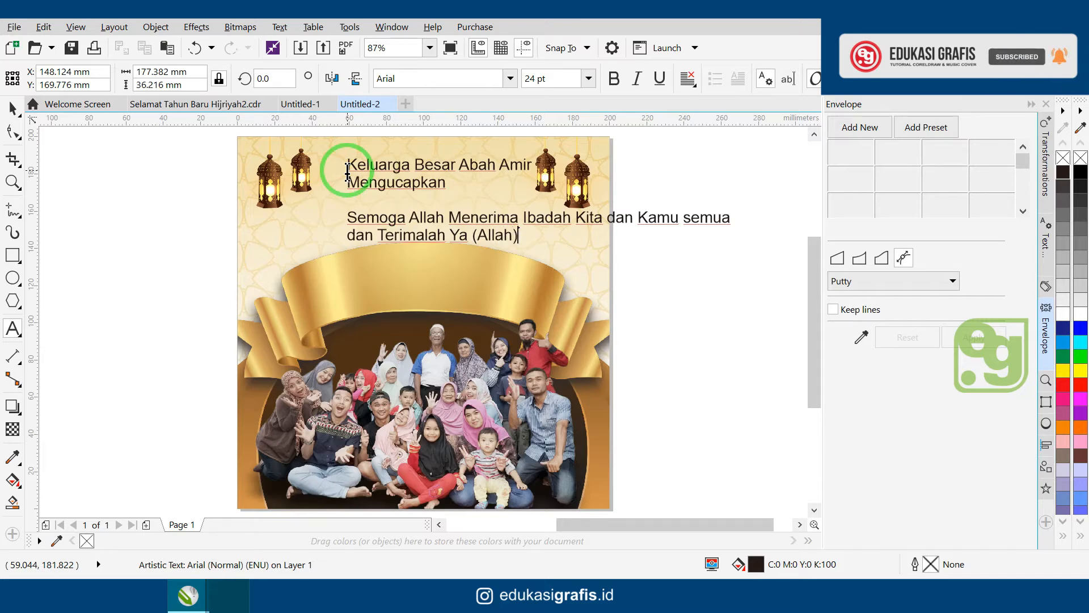
type("y")
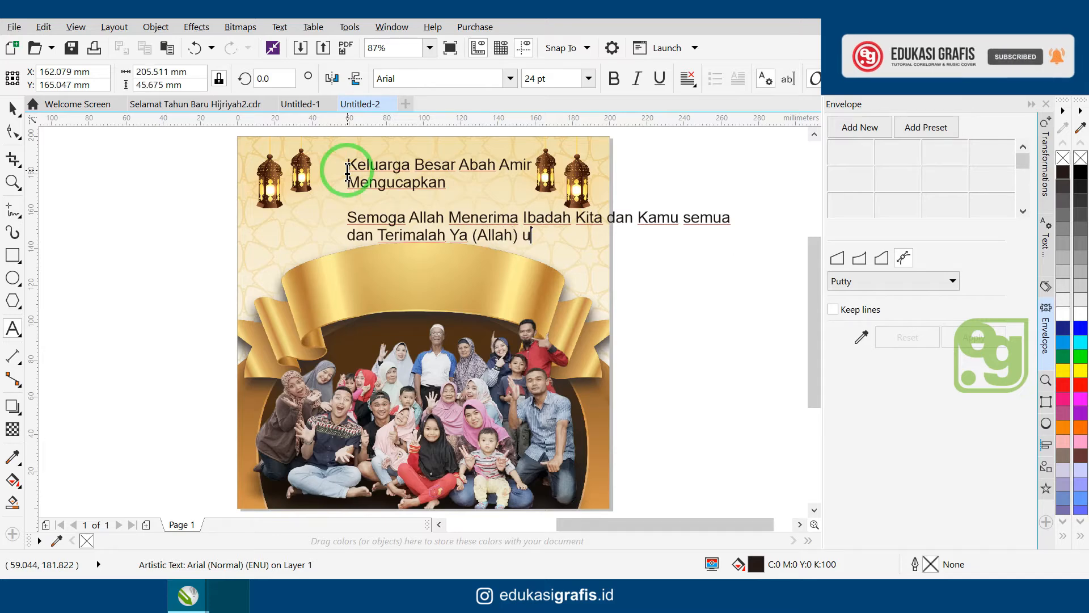
type("ang")
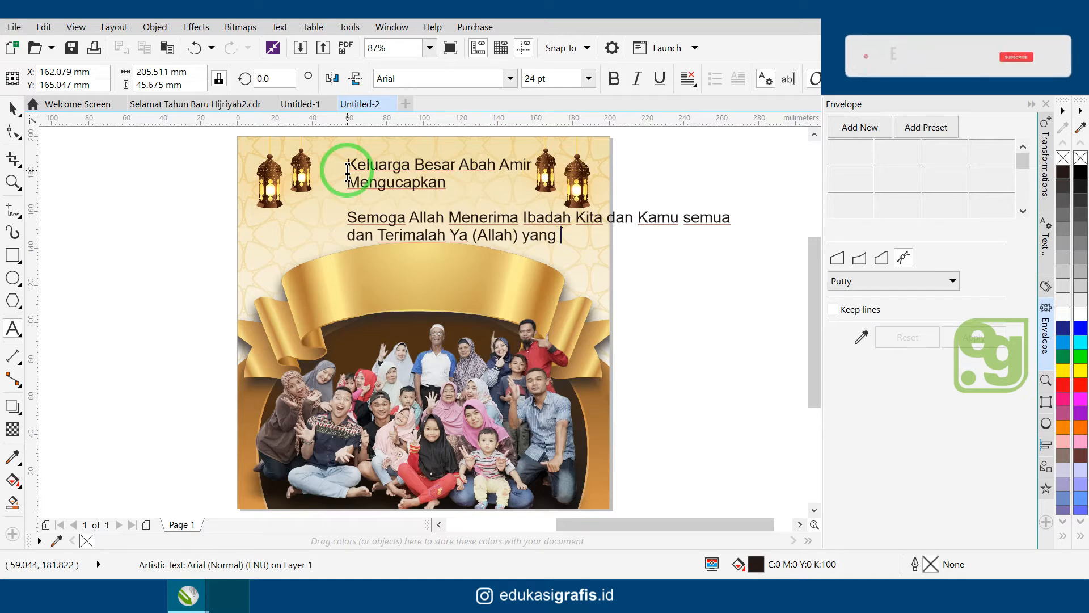
type(" Maha Kuasa”")
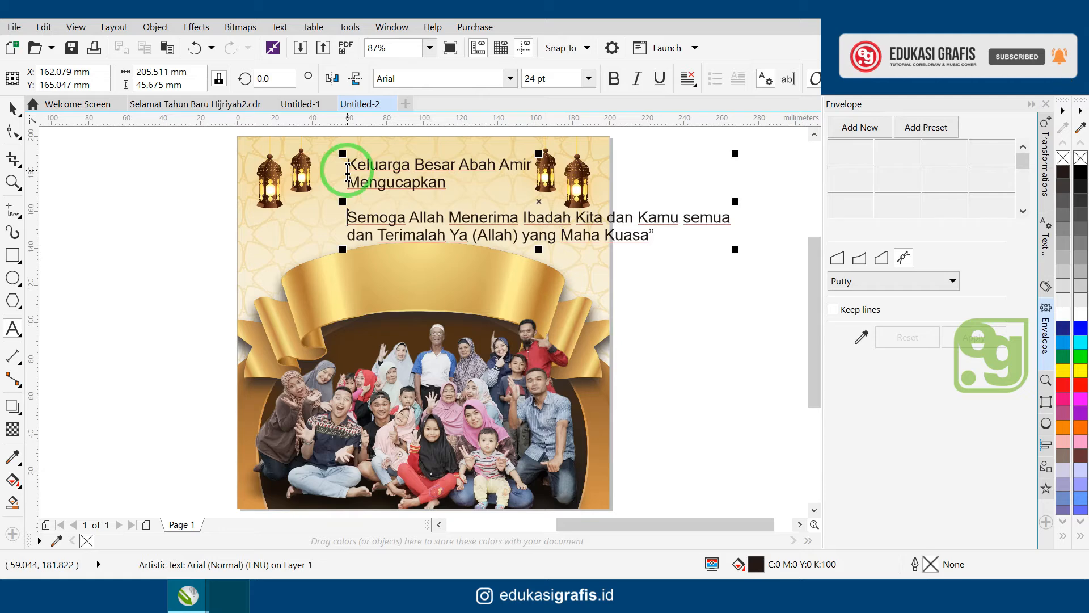
type("“")
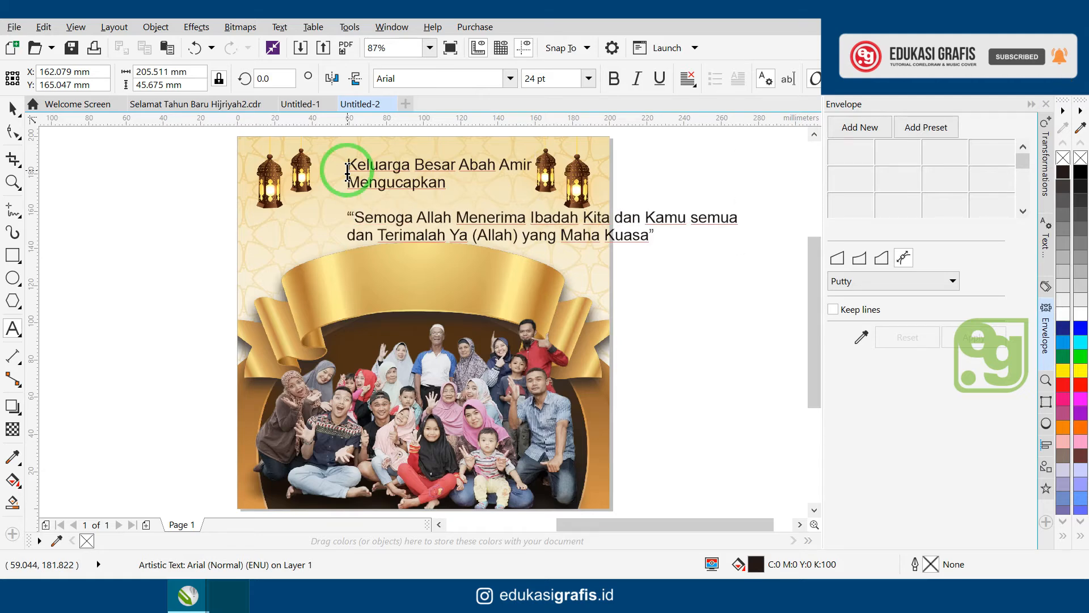
Centre-align the greeting text block and set its font to Trajan Pro.
key("ctrl+space")
key("ctrl+e")
left_click(508, 78)
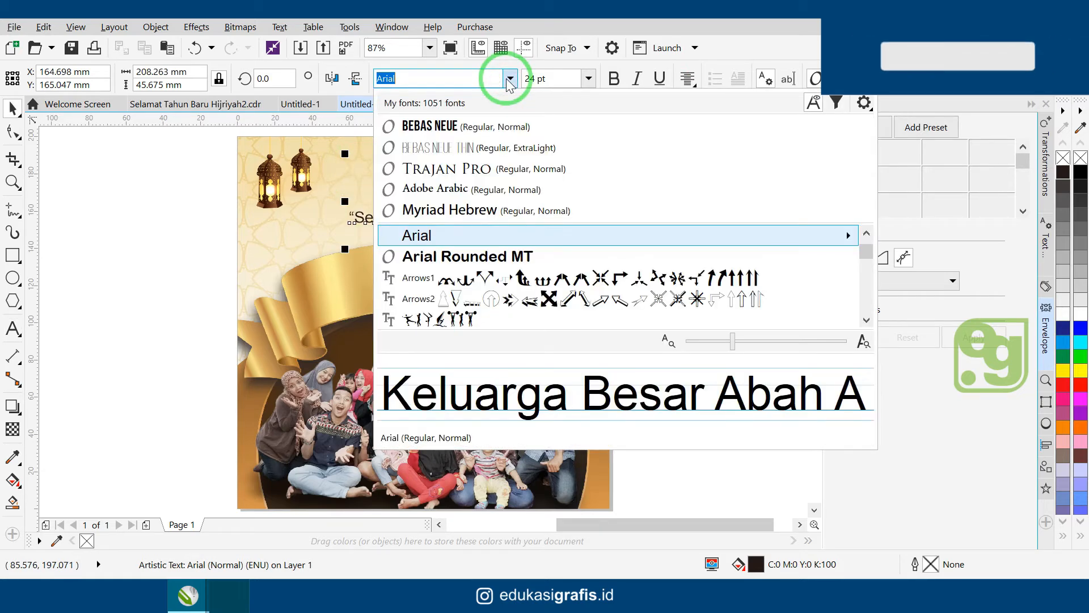
left_click(502, 171)
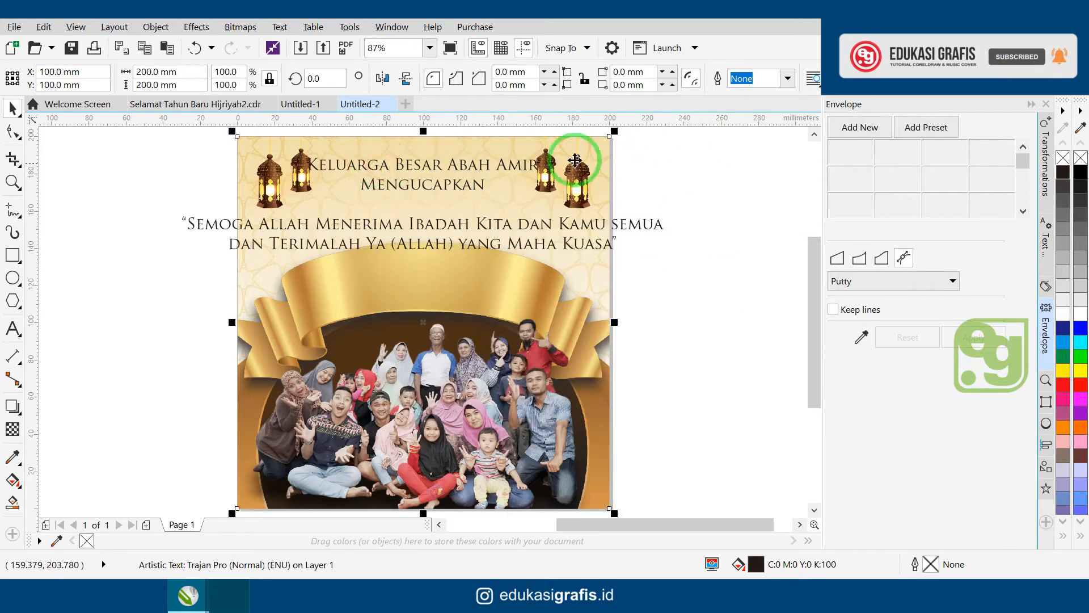
Centre the greeting text on the page rectangle and scale it down to about 200 mm wide.
left_click(684, 151)
left_click(497, 161)
left_click(509, 159)
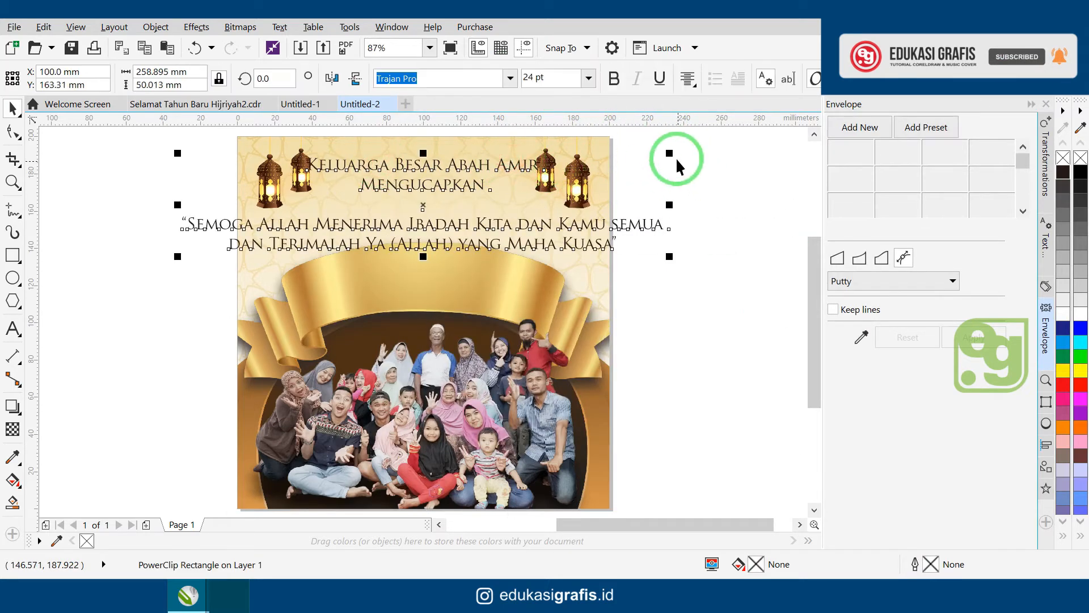
left_click_drag(671, 152, 615, 153)
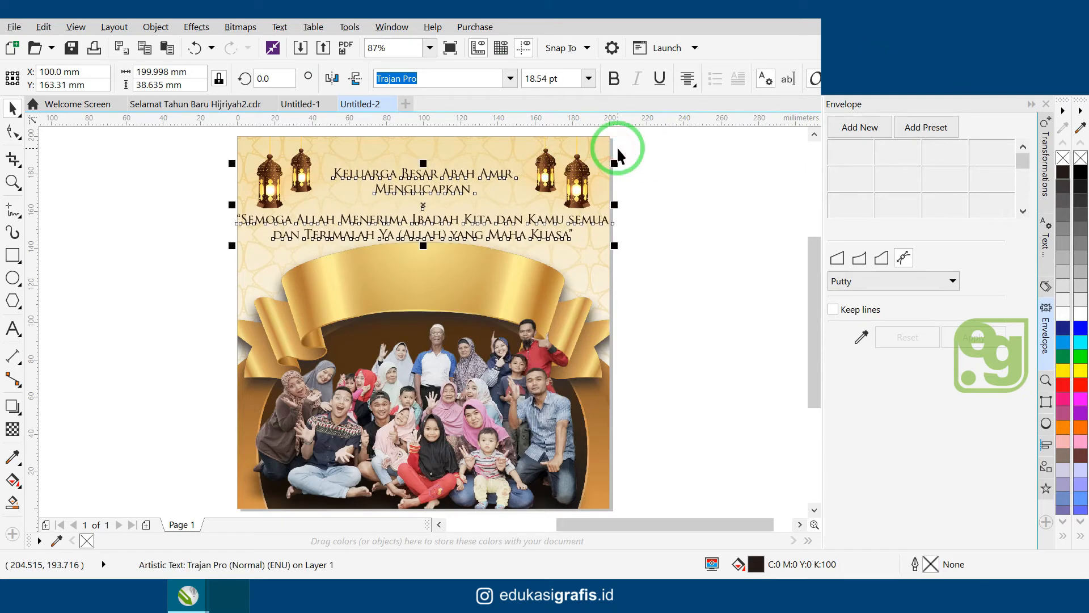
Split the greeting text into separate lines and make the family-name line bold and black.
left_click(614, 78)
left_click(503, 173)
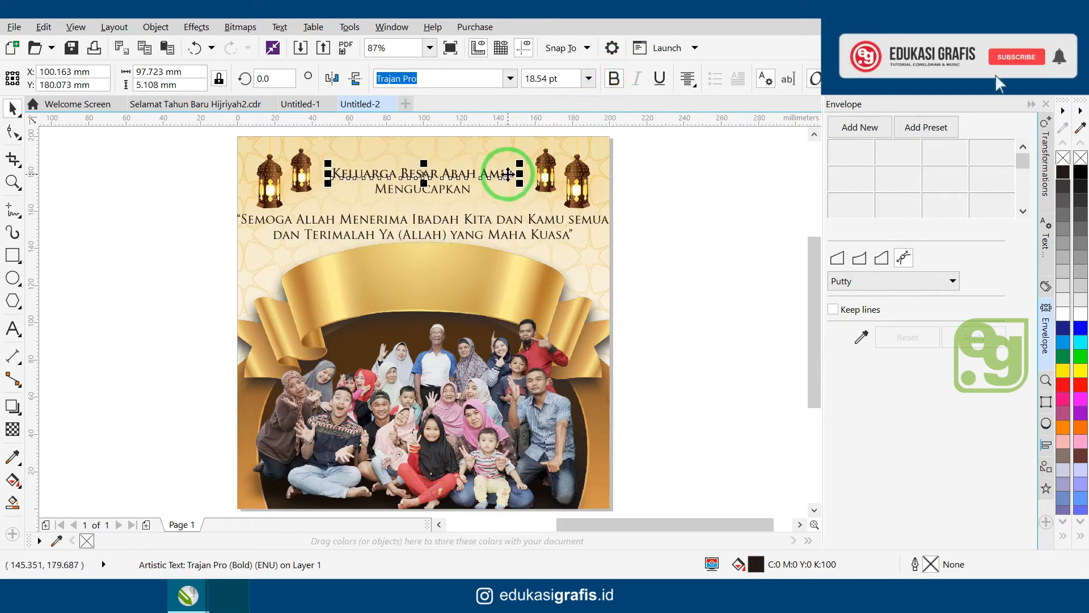
left_click_drag(503, 170, 1080, 157)
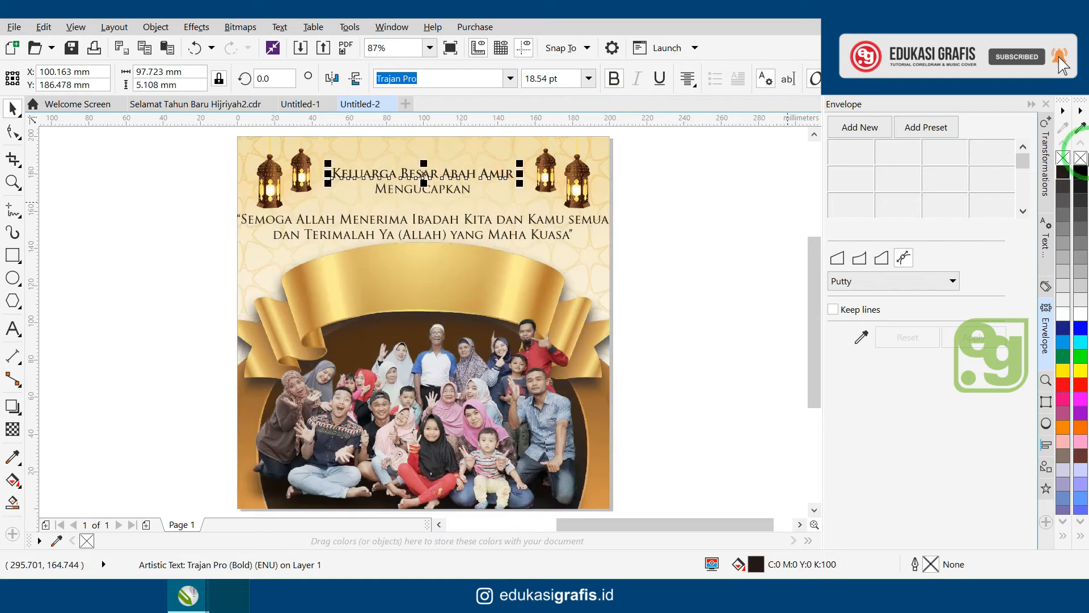
Widen the letter spacing of the "Mengucapkan" line with the Shape tool.
left_click_drag(182, 150, 660, 231)
left_click_drag(573, 295, 573, 285)
left_click(492, 322)
left_click_drag(493, 321, 567, 318)
key("F10")
key("space")
key("F4")
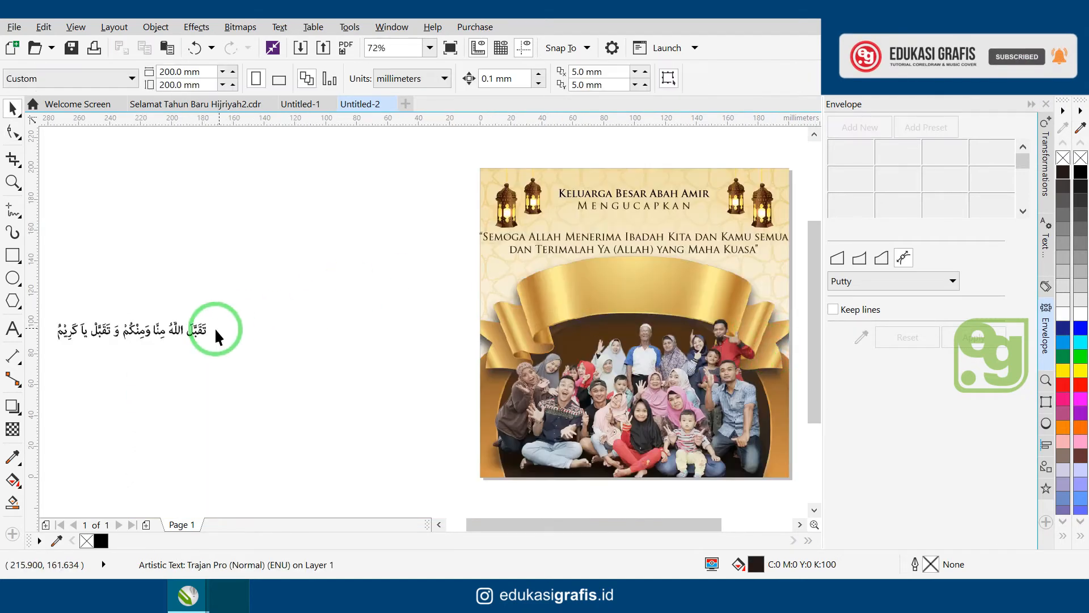
Move the Arabic text below "Mengucapkan" and centre it horizontally on the page rectangle.
left_click_drag(182, 327, 688, 224)
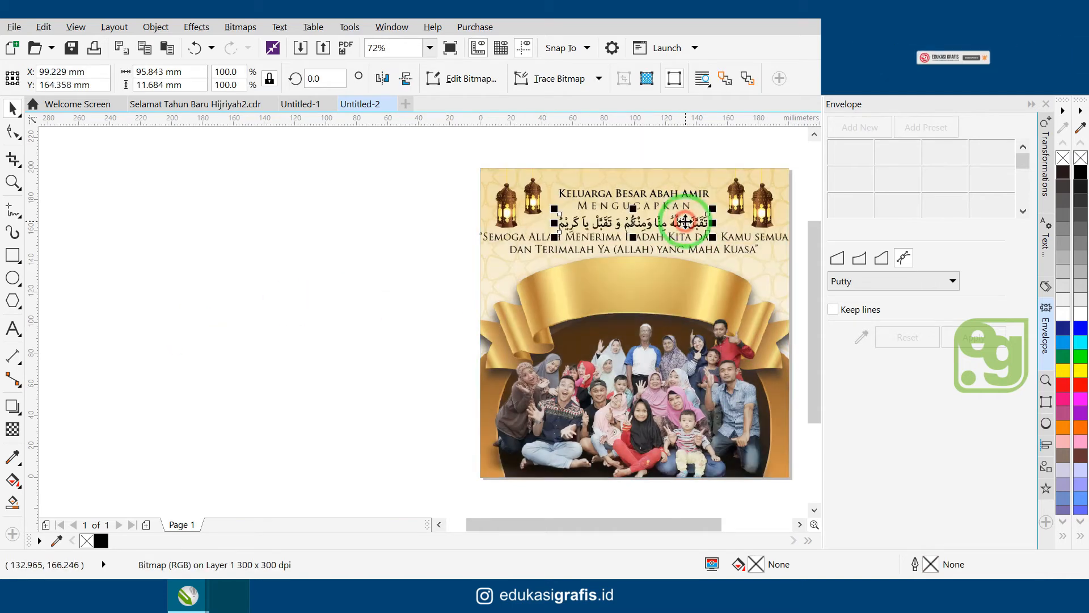
scroll(645, 274, "up", 3)
left_click(589, 172, "shift")
key("c")
left_click(589, 172, "shift")
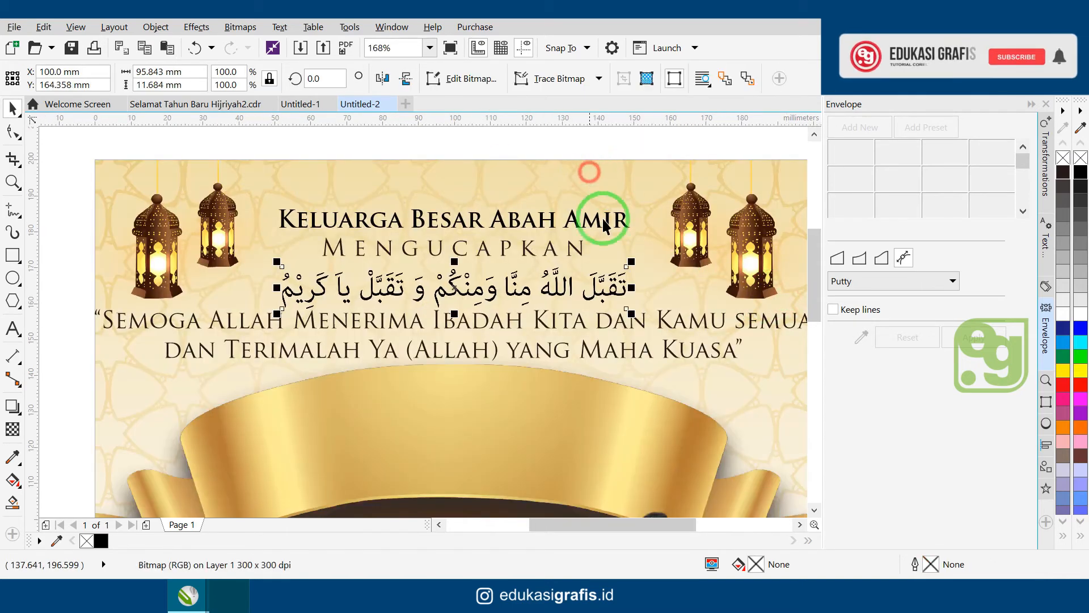
Combine the two quote lines, scale them to about 12.4 pt, make them bold and place them just below the Arabic text.
left_click(644, 351)
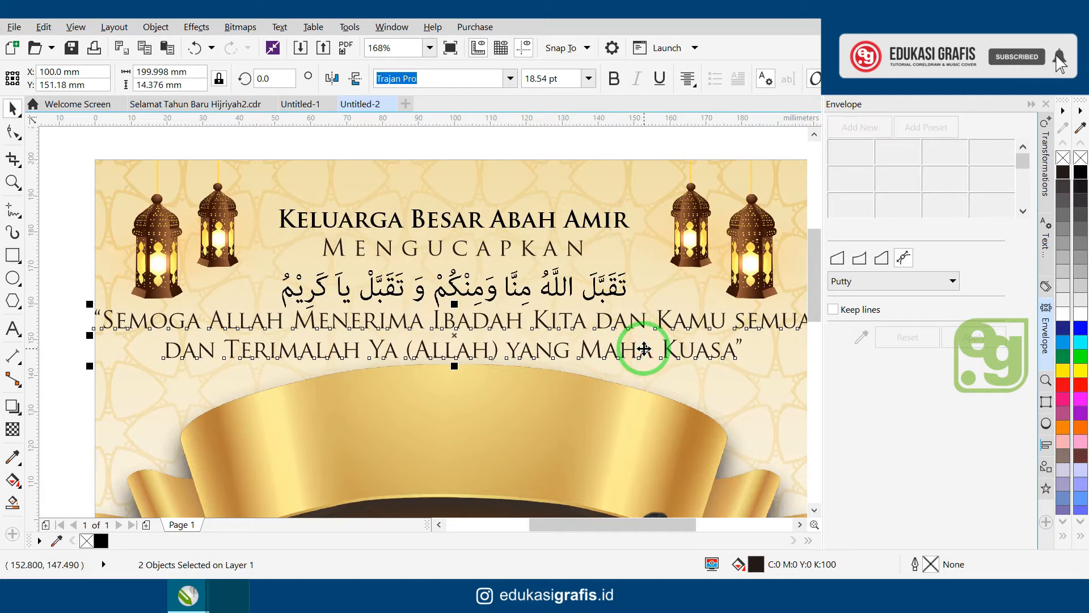
key("ctrl+l")
key("shift+F2")
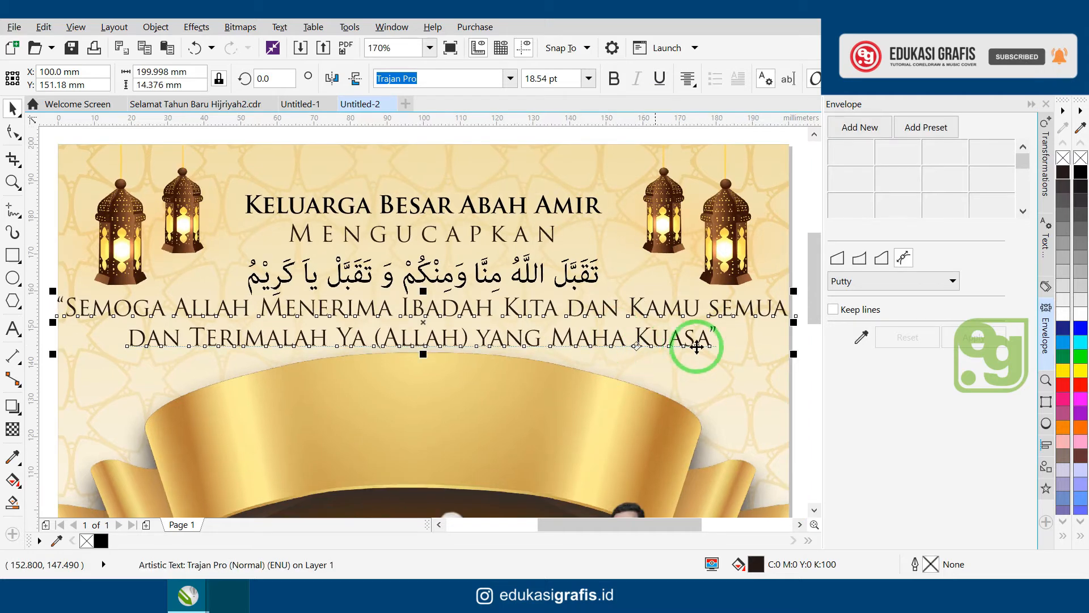
left_click_drag(792, 292, 671, 287)
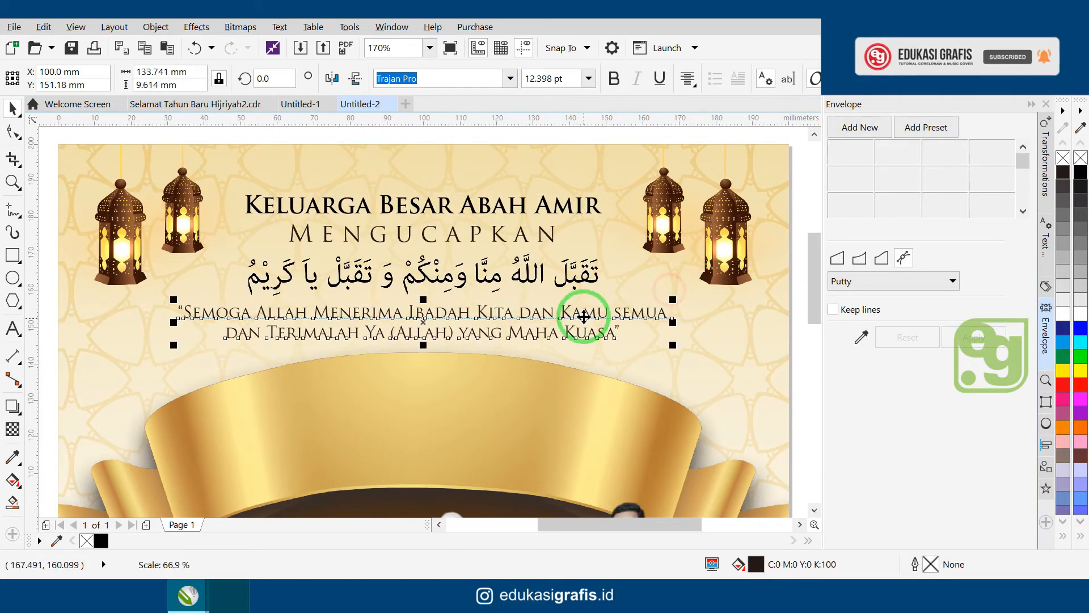
left_click(613, 78)
left_click_drag(518, 308, 533, 315)
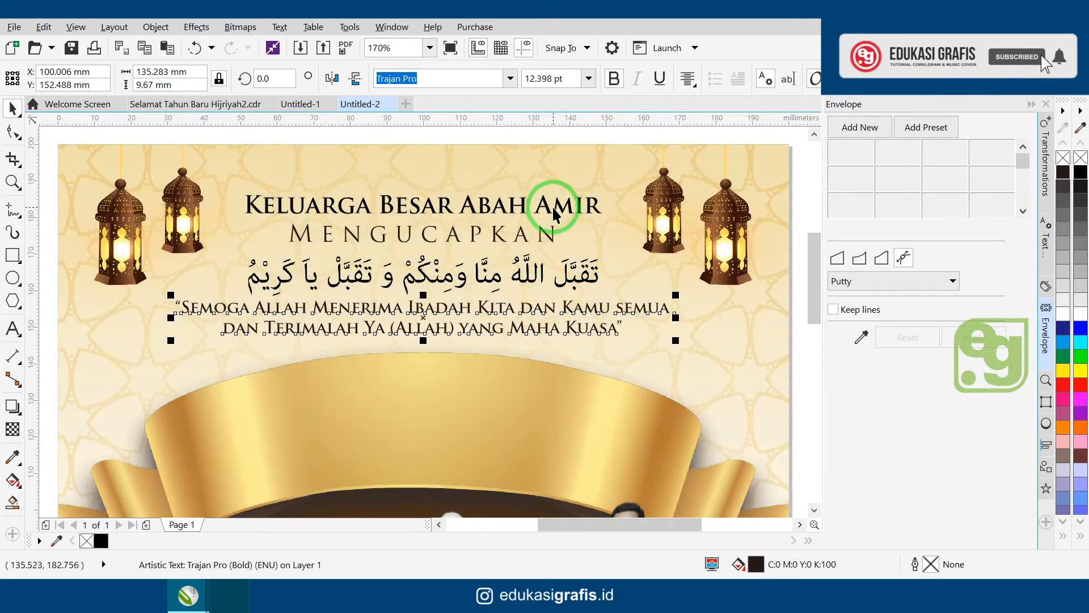
Move the family-name and "Mengucapkan" lines up and enlarge the Arabic text to about 105 mm wide.
left_click_drag(562, 206, 563, 190)
left_click_drag(552, 233, 605, 265)
left_click(576, 269)
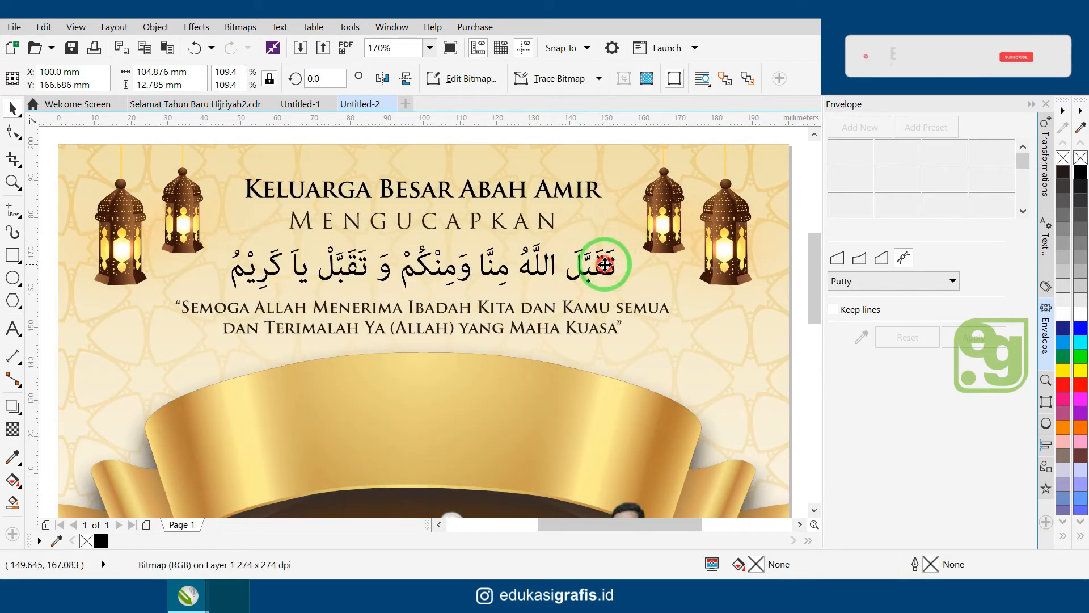
Shift the "Mengucapkan" line and the Arabic text slightly up to even out the line spacing.
key("F4")
key("Escape")
key("F2")
left_click_drag(195, 164, 645, 293)
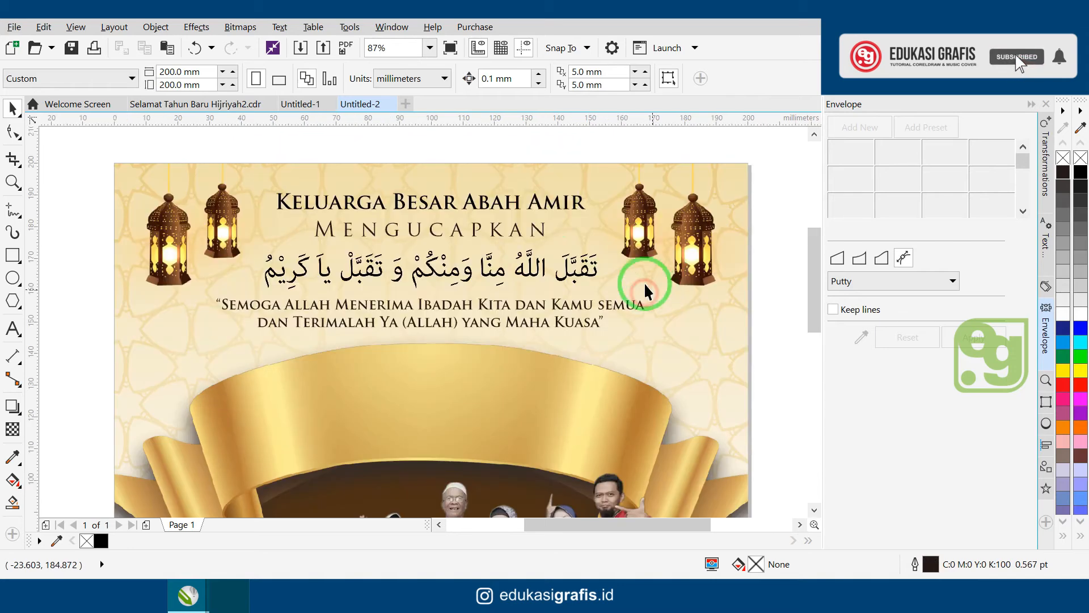
left_click_drag(543, 229, 567, 259)
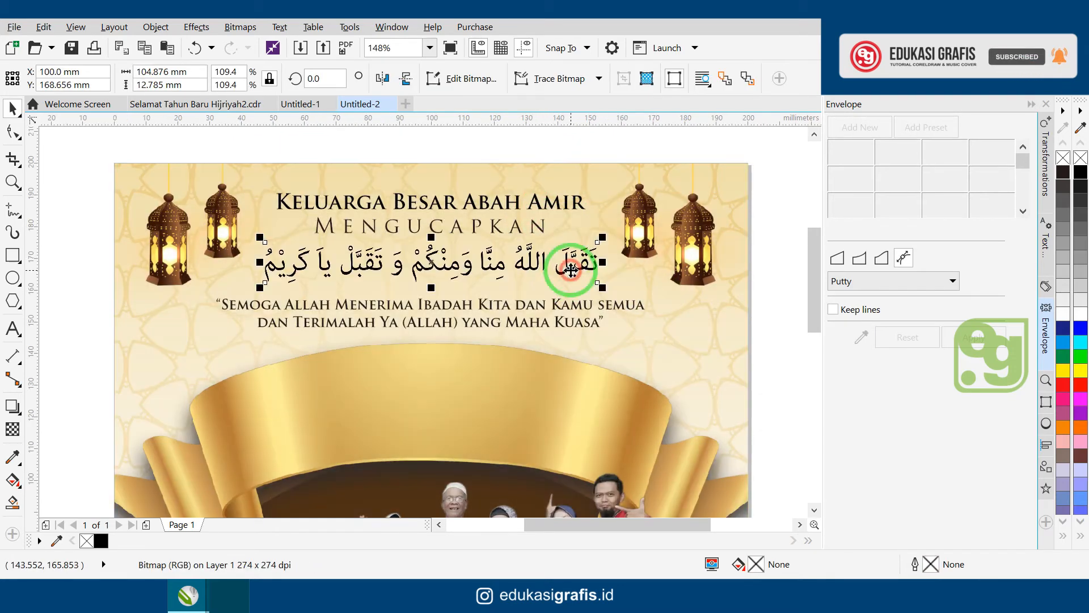
Copy the family-name line onto the gold ribbon and replace its wording with "Selamat Hari Raya" above "IDUL FITRI 1441 H.".
left_click_drag(578, 201, 582, 377)
key("ctrl+a")
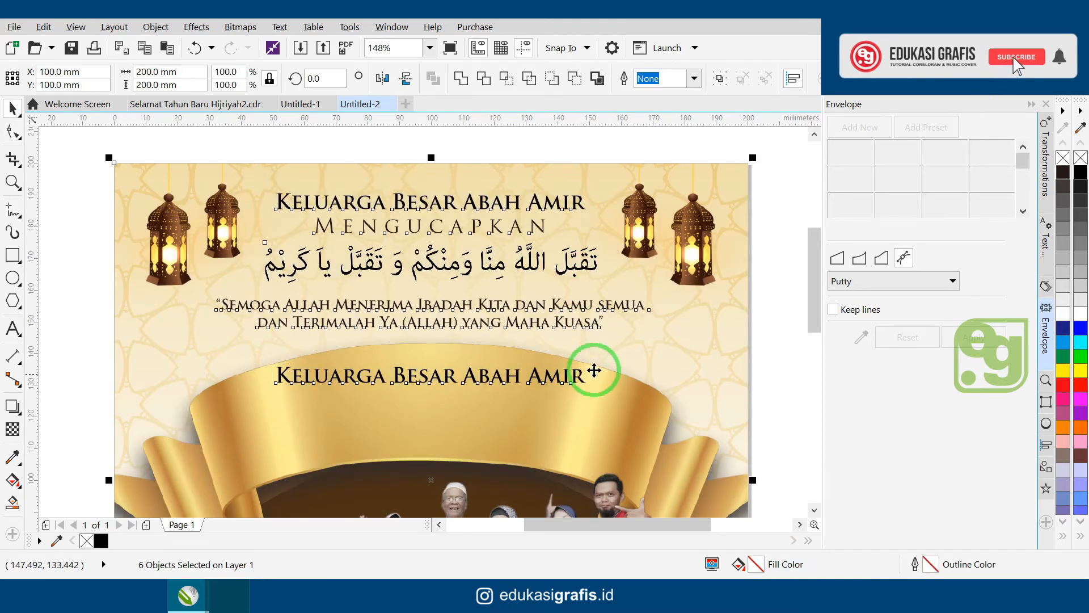
key("F8")
left_click(565, 383)
left_click(519, 376)
key("ctrl+a")
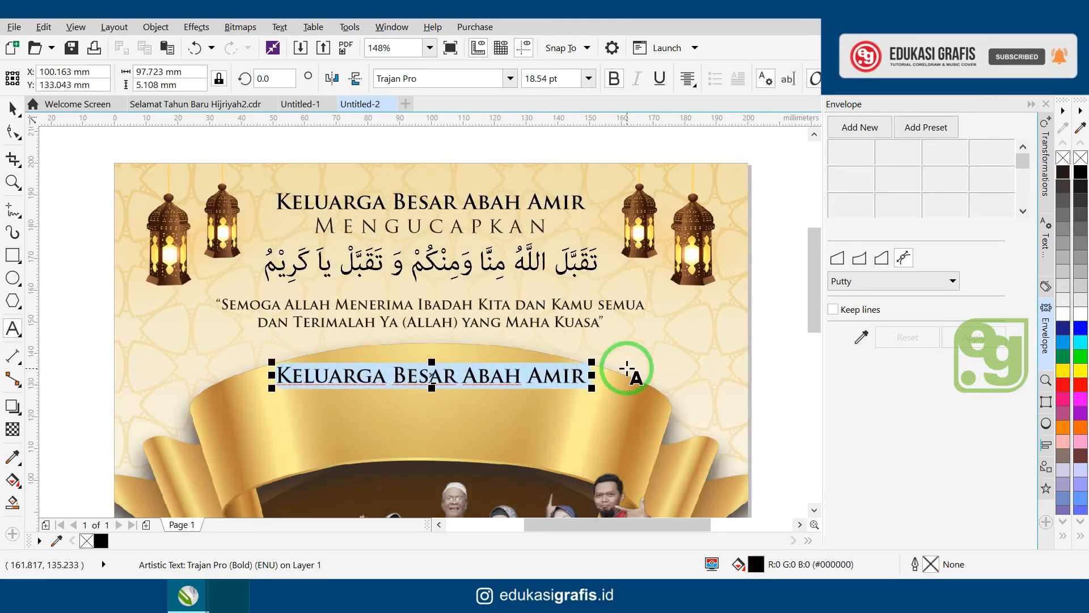
type("S")
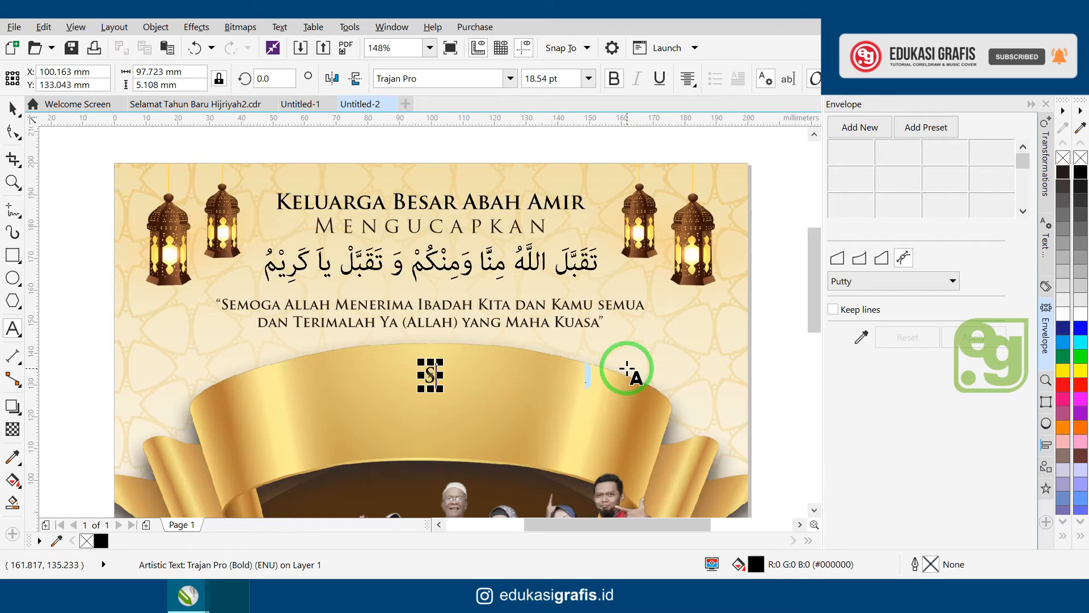
type("elam")
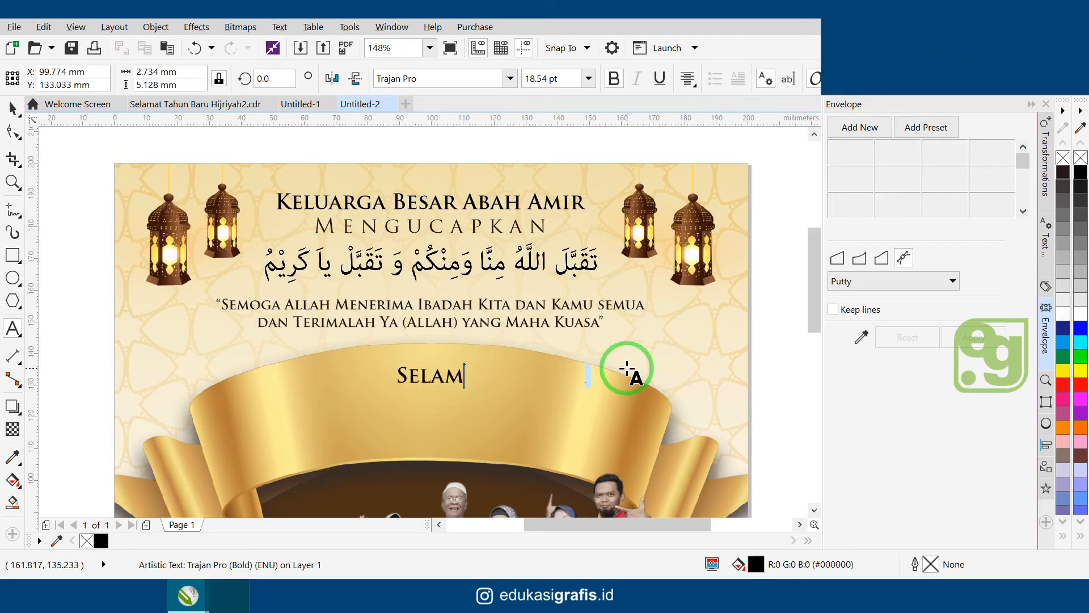
type("at Hari R")
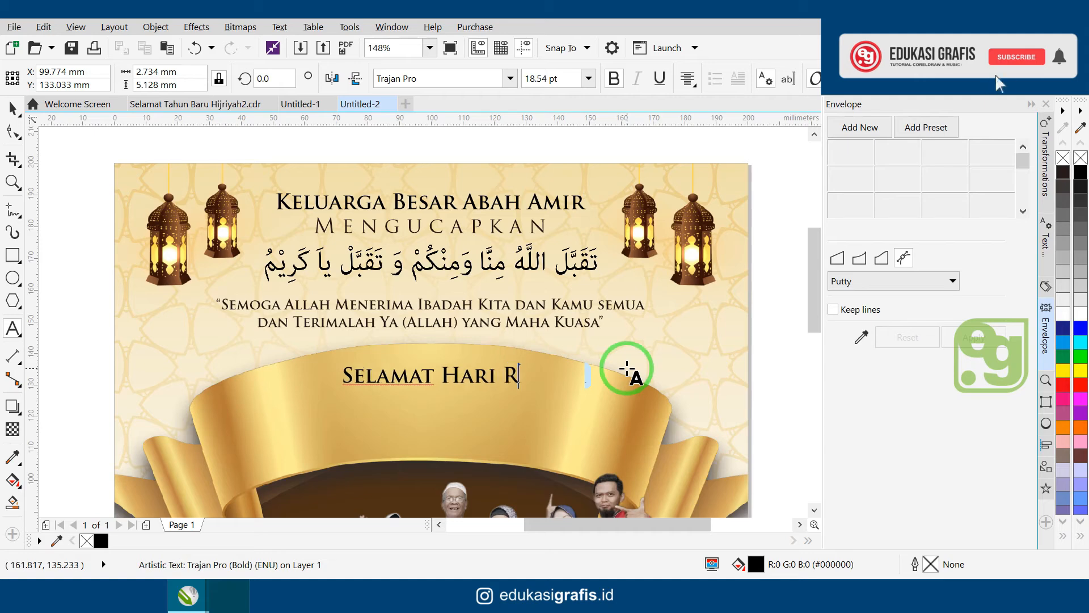
type("aya ")
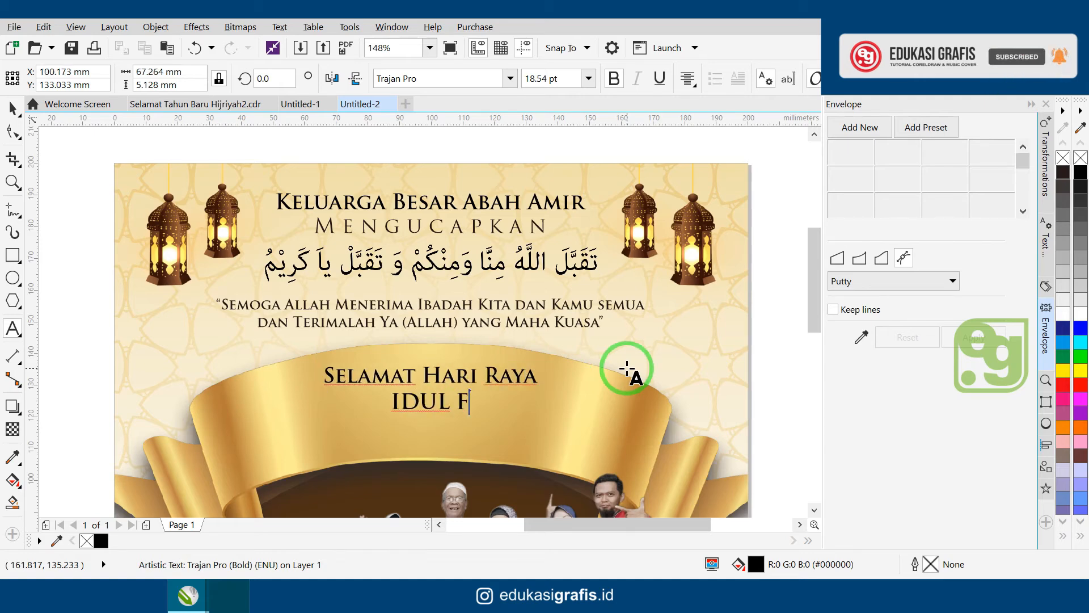
type("IDUL FITRI 14")
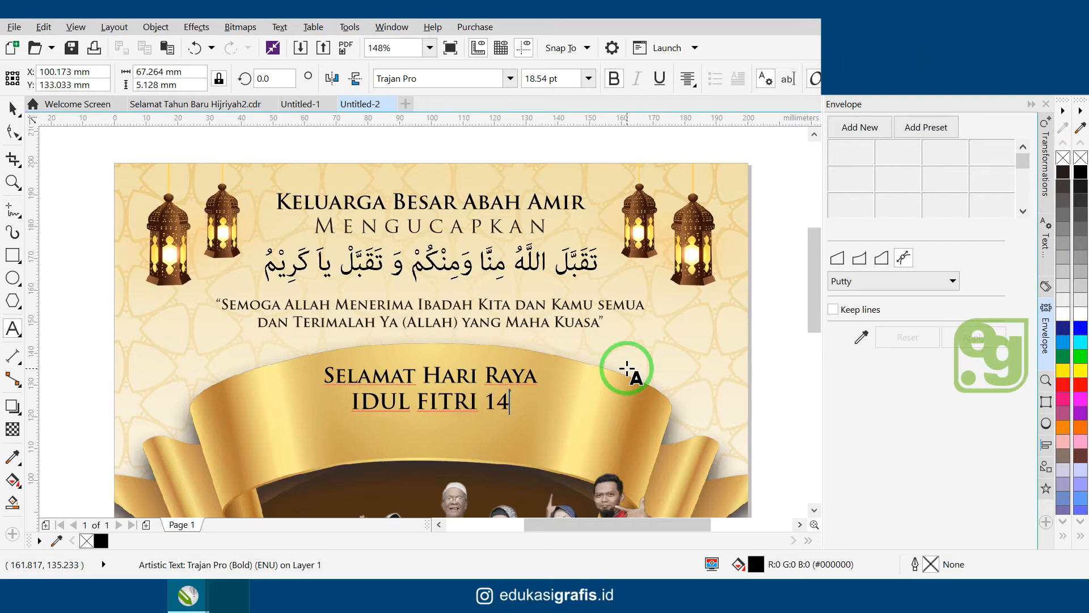
type("41 H.")
key("ctrl+space")
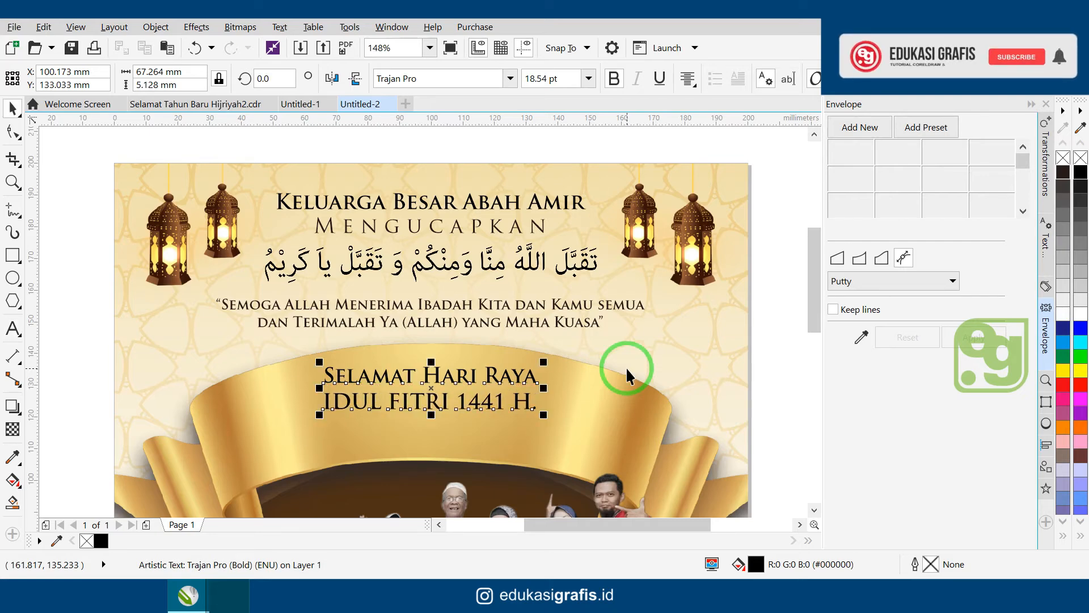
Split off the "IDUL FITRI 1441 H" line without its full stop, set it in Bebas Neue and enlarge it to about 47 pt.
key("F8")
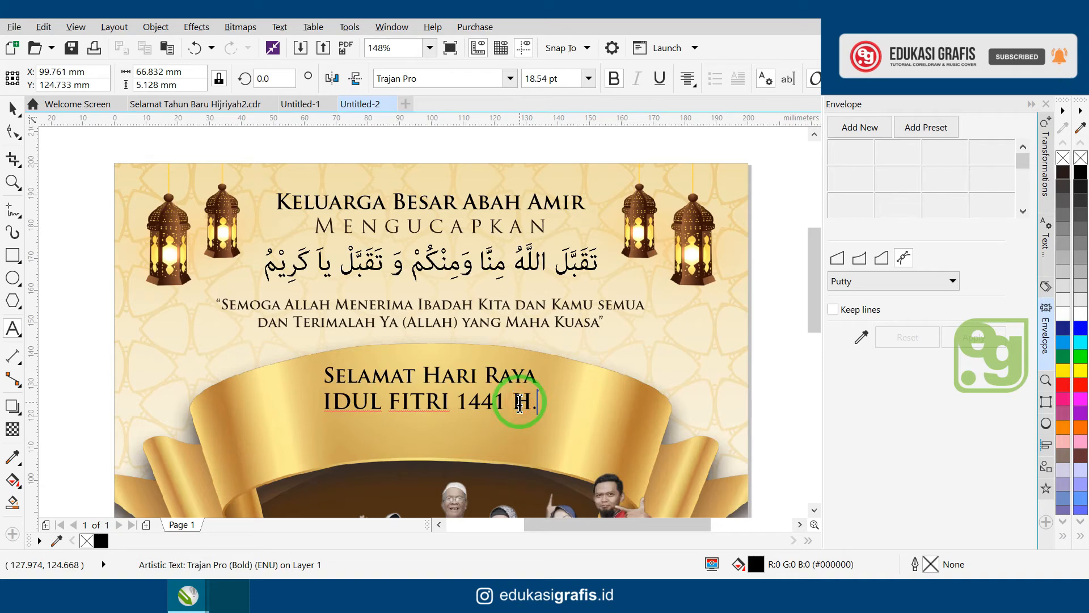
left_click(510, 77)
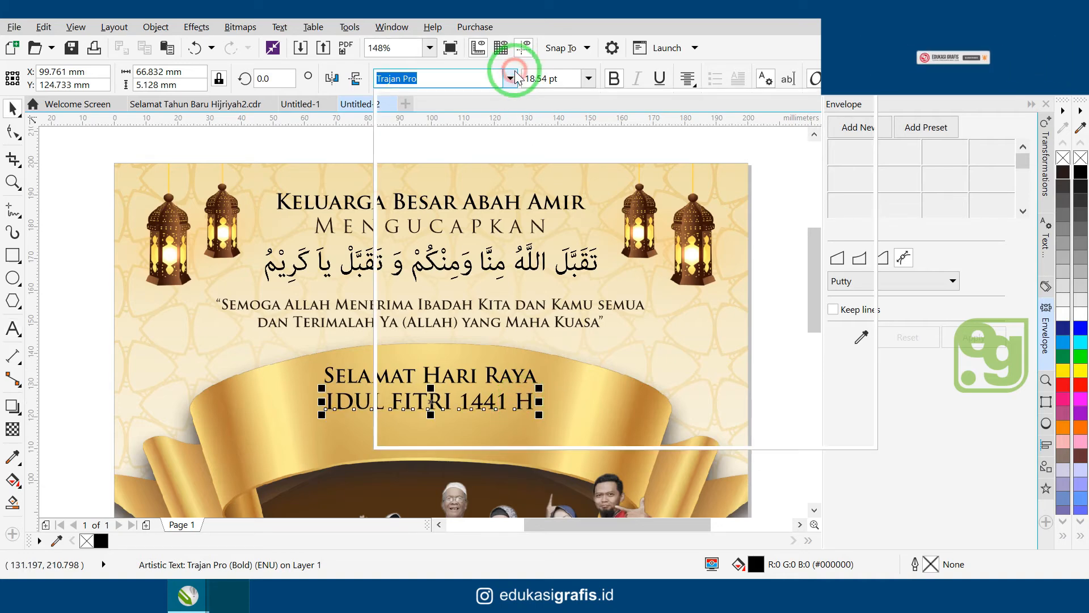
type("BEBAS")
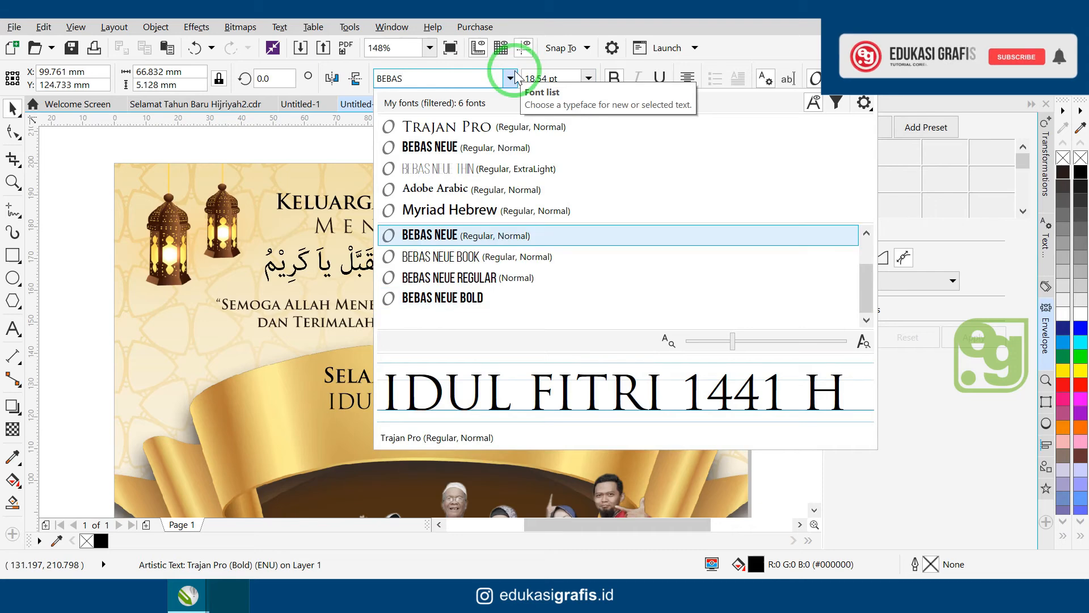
key("Return")
left_click_drag(489, 415, 553, 409)
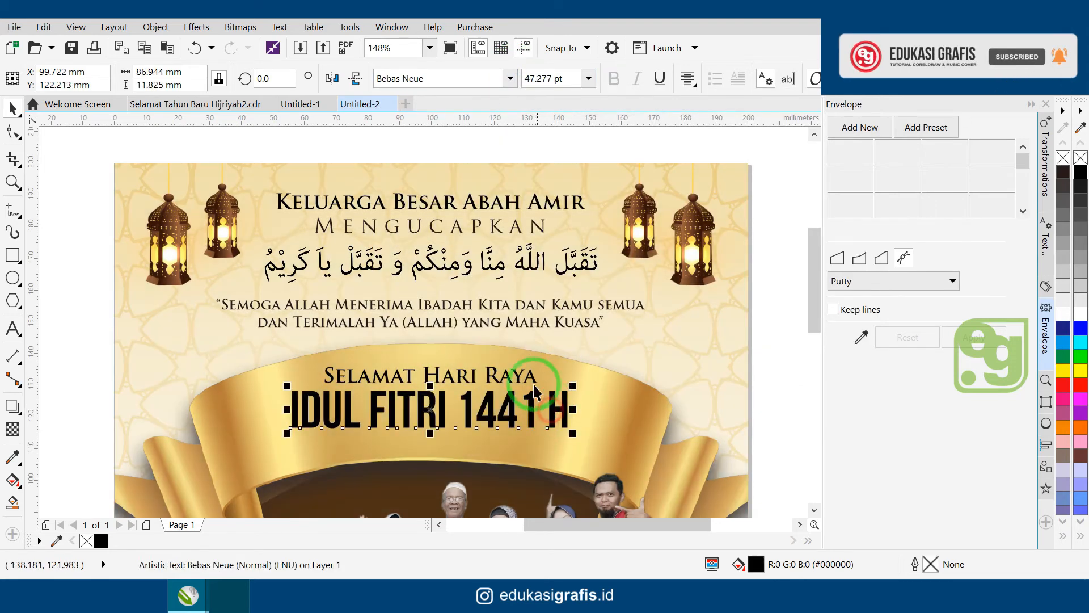
Group the "Selamat Hari Raya" and "IDUL FITRI 1441 H" lines on the ribbon.
left_click(525, 374, "shift")
key("ctrl+g")
key("F4")
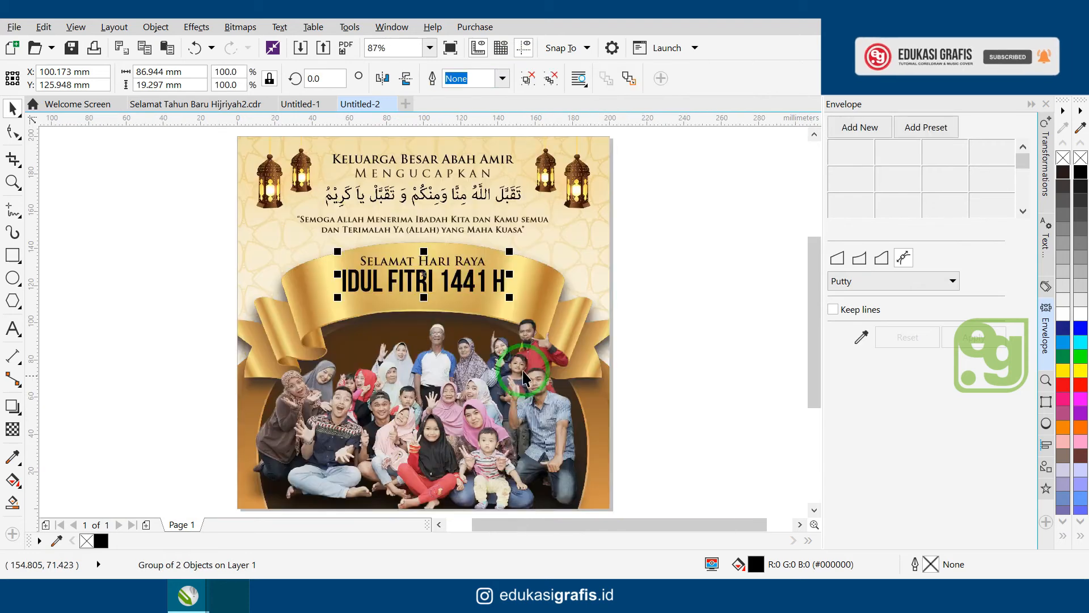
Draw an open straight-line outline around the left half of the ribbon text, about 54 mm wide and 32 mm high.
key("F2")
left_click_drag(275, 206, 619, 355)
left_click(12, 210)
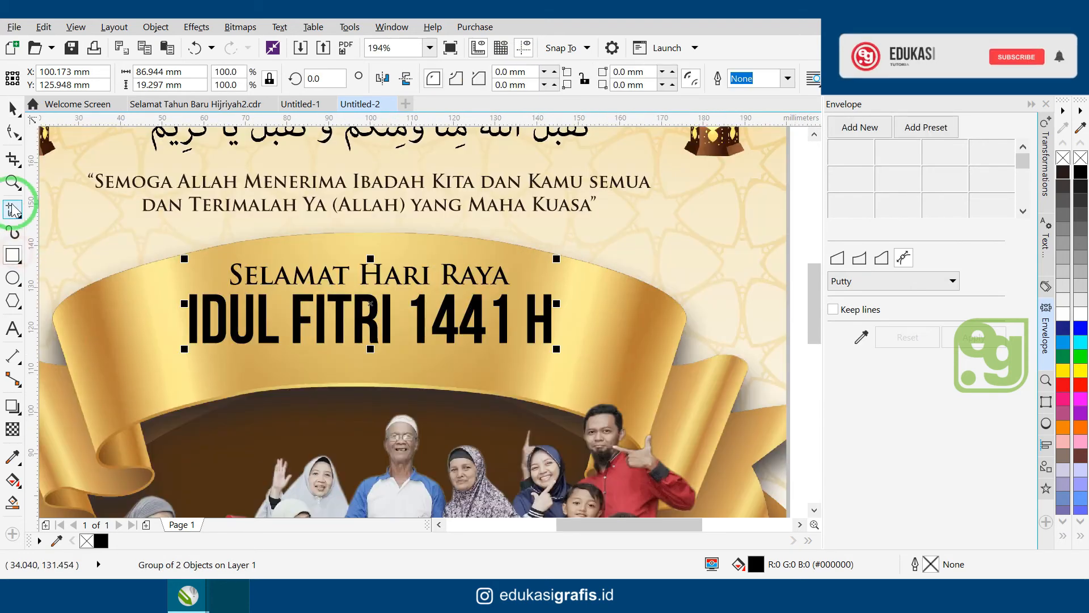
left_click(372, 248)
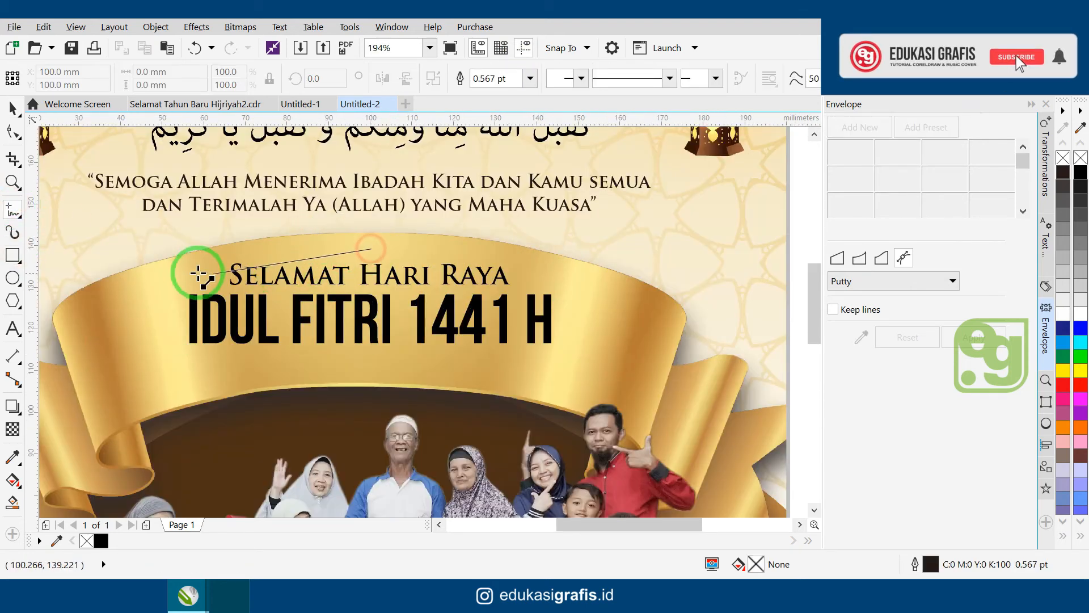
double_click(153, 282)
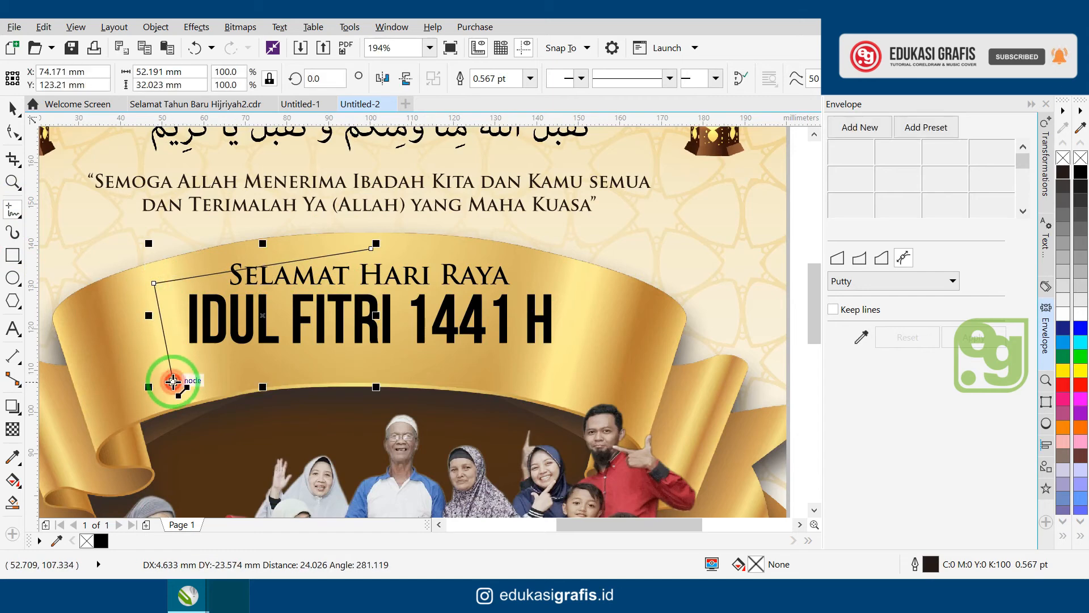
double_click(173, 382)
left_click(376, 354)
Convert the half outline's segments to curves and bend its upper and lower edges to follow the ribbon's arch.
left_click(13, 132)
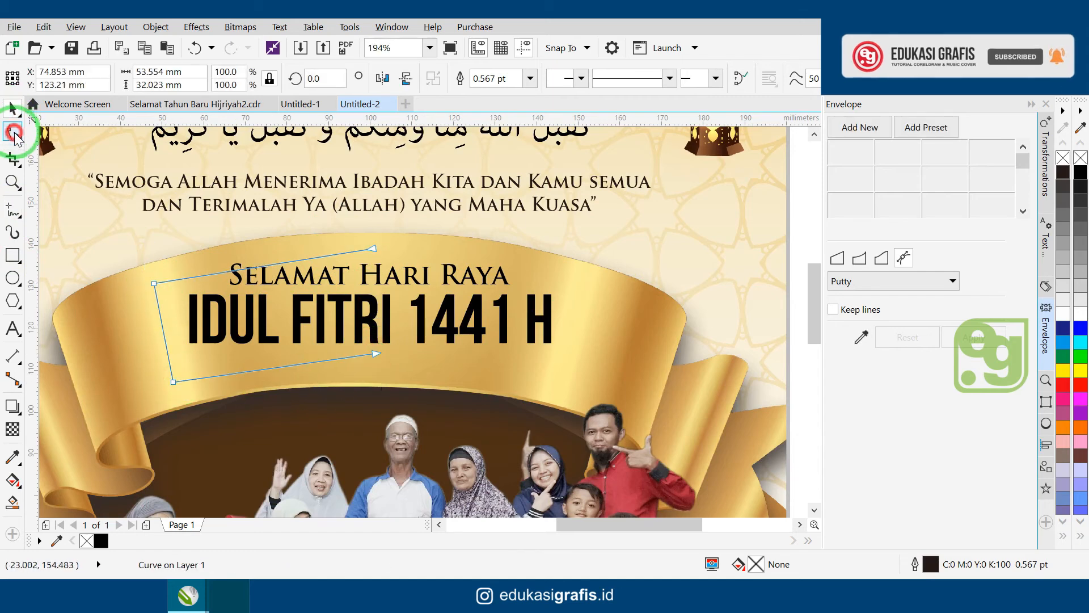
left_click(230, 78)
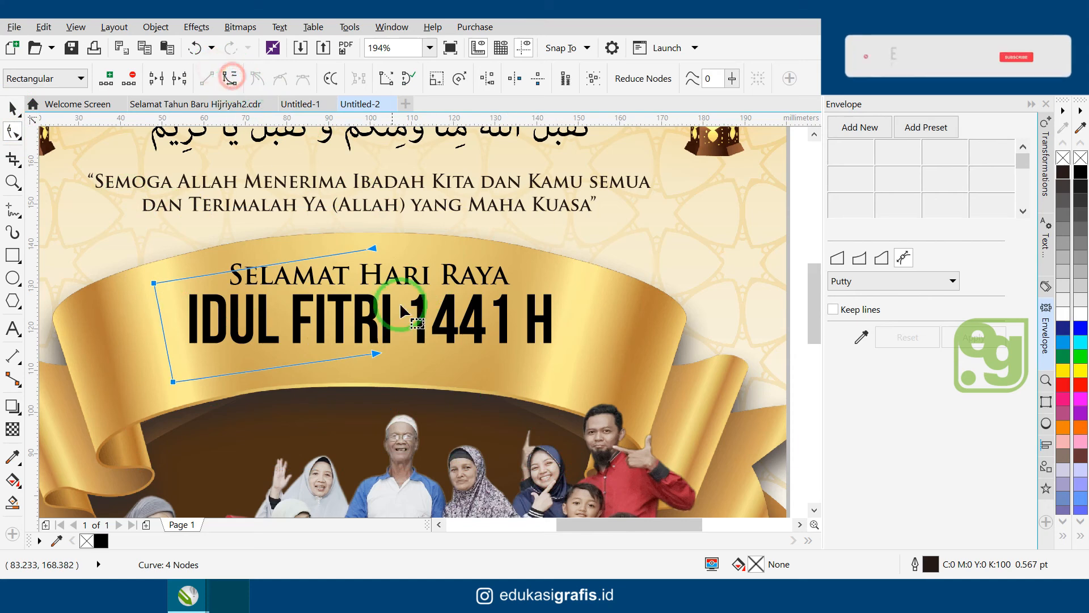
left_click_drag(264, 264, 264, 257)
left_click(304, 367)
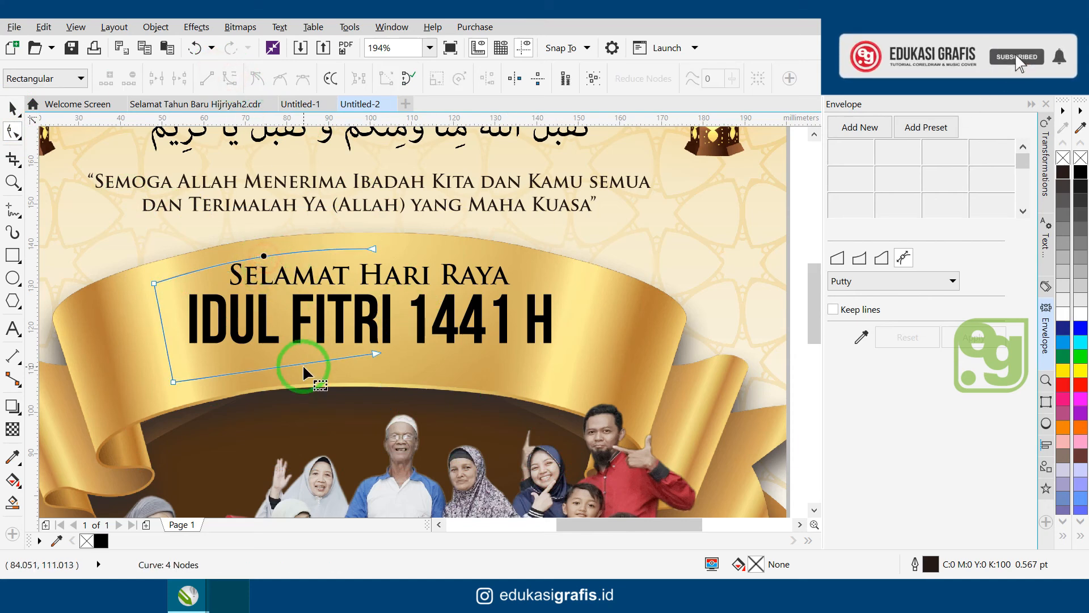
left_click_drag(295, 367, 291, 357)
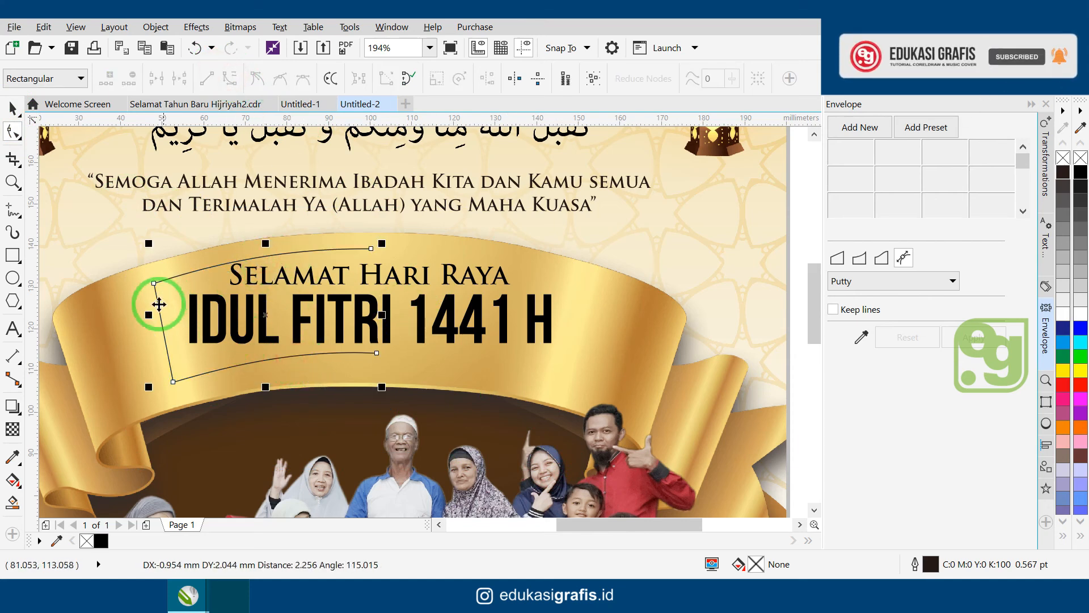
Mirror a copy of the half outline to the right and join both halves at their middle nodes into one closed shape.
key("space")
left_click(352, 250)
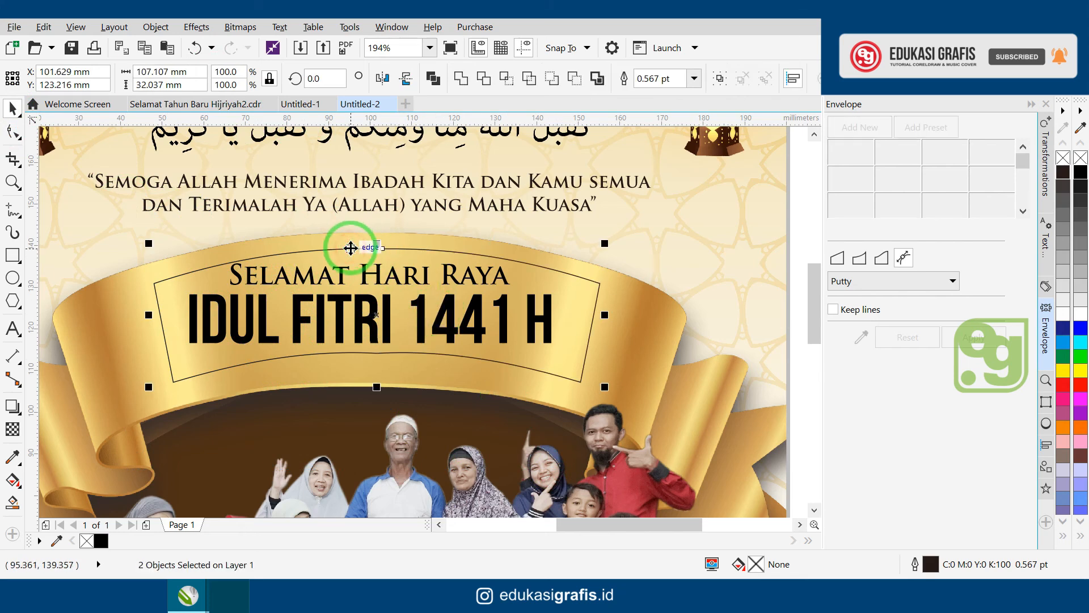
key("F10")
left_click_drag(337, 218, 444, 289)
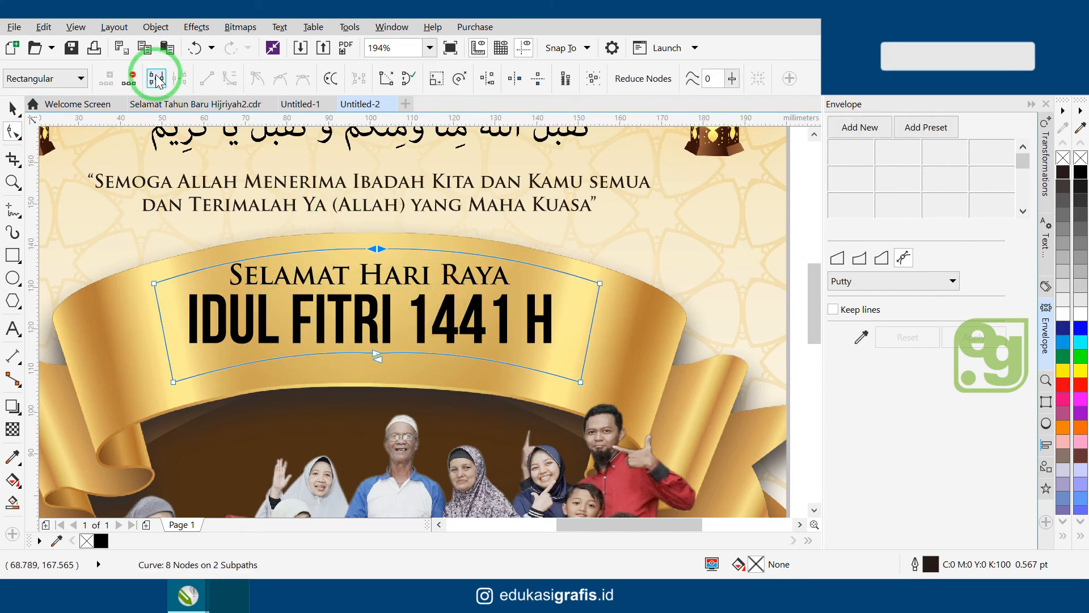
left_click(156, 77)
key("Delete")
left_click_drag(344, 330, 448, 390)
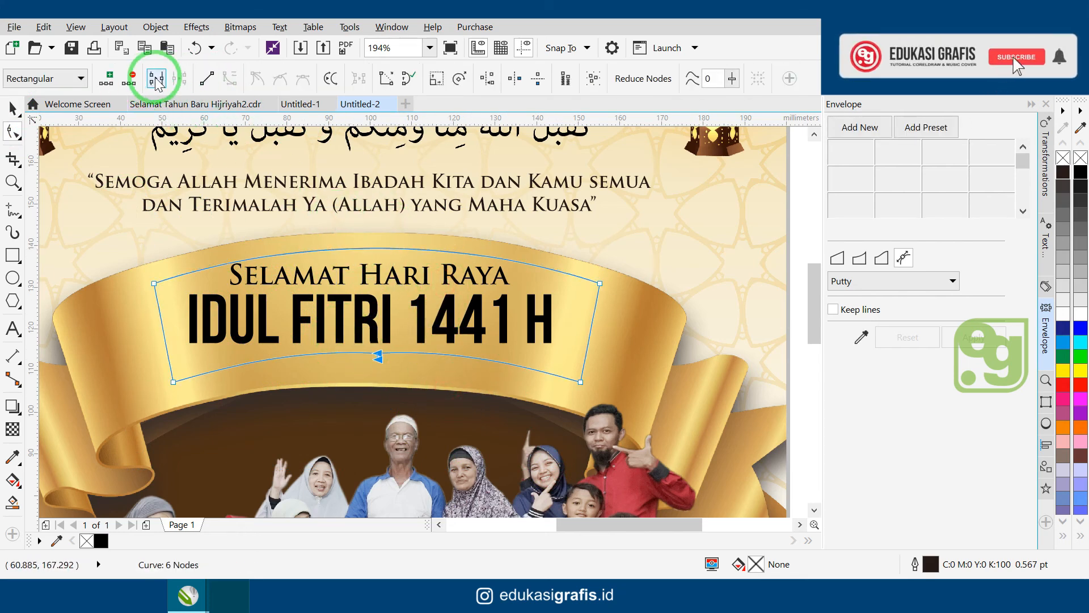
left_click(156, 78)
key("Delete")
Centre the closed outline horizontally on the page rectangle and apply its shape as an envelope to the grouped greeting text.
key("space")
left_click(624, 328, "shift")
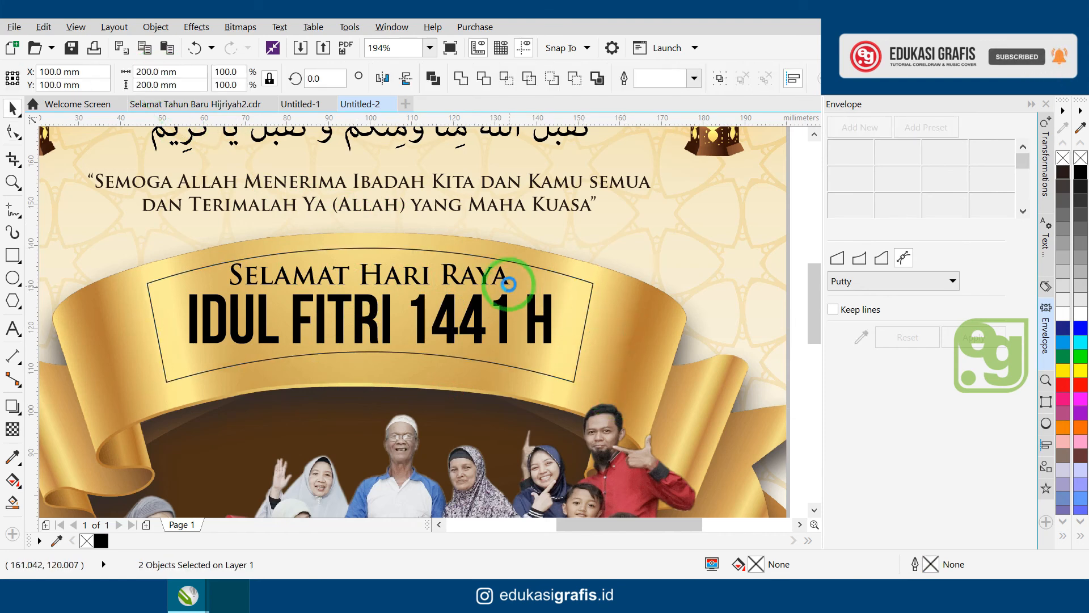
left_click(505, 278)
left_click(849, 136)
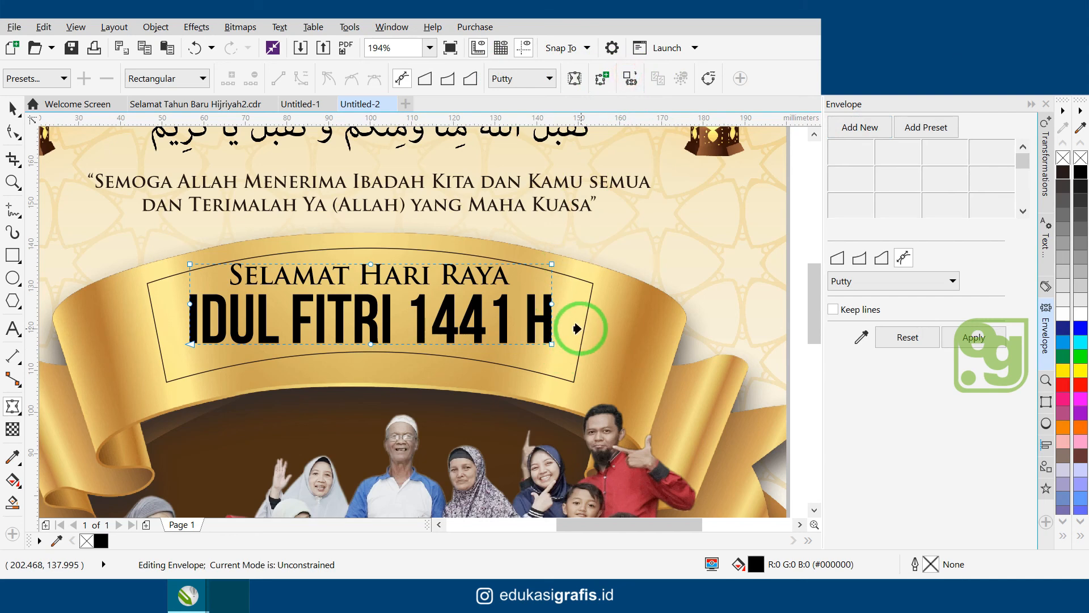
left_click(577, 329)
left_click(13, 108)
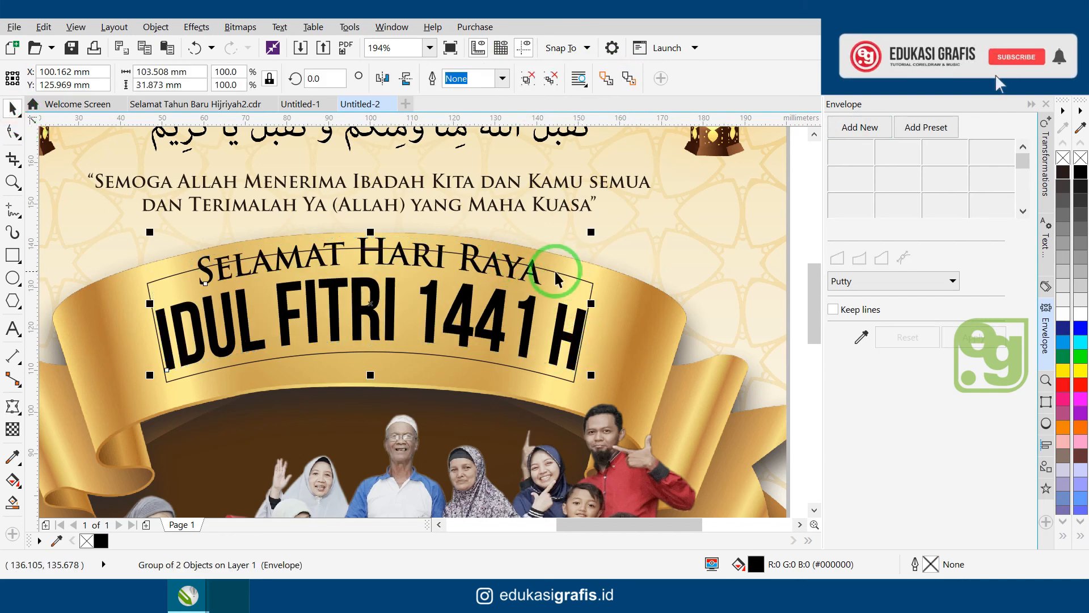
Align the warped greeting text to the outline's centre horizontally and vertically, and delete the outline.
left_click(562, 273, "shift")
key("c")
key("e")
key("Escape")
left_click(562, 283)
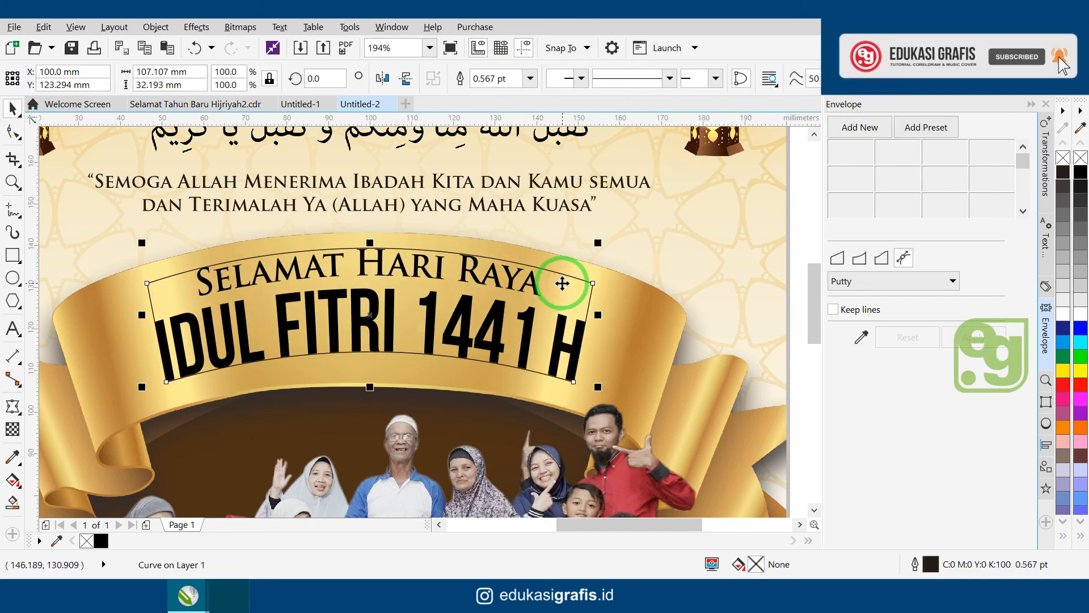
key("Delete")
Move the warped greeting text down about 1 mm on the ribbon and preview the poster full screen.
left_click(530, 327)
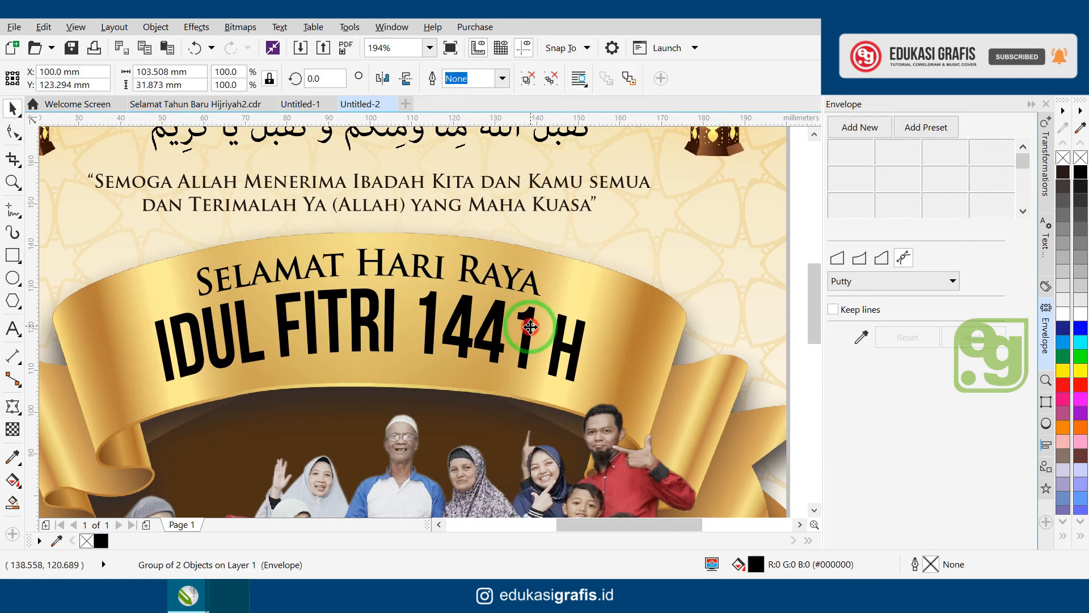
left_click_drag(530, 326, 530, 329)
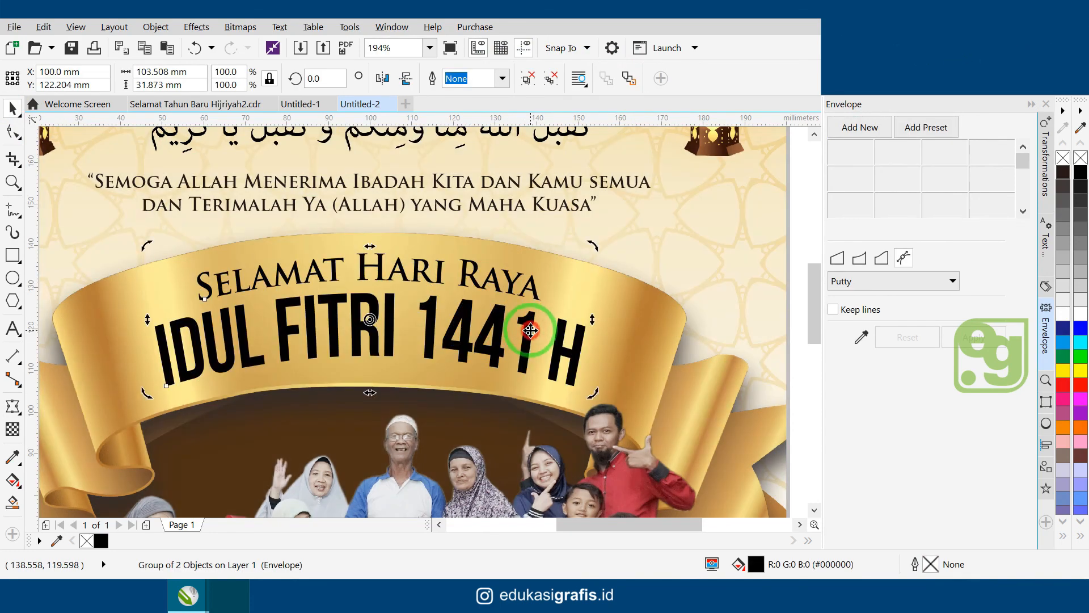
key("shift+F4")
left_click(662, 284)
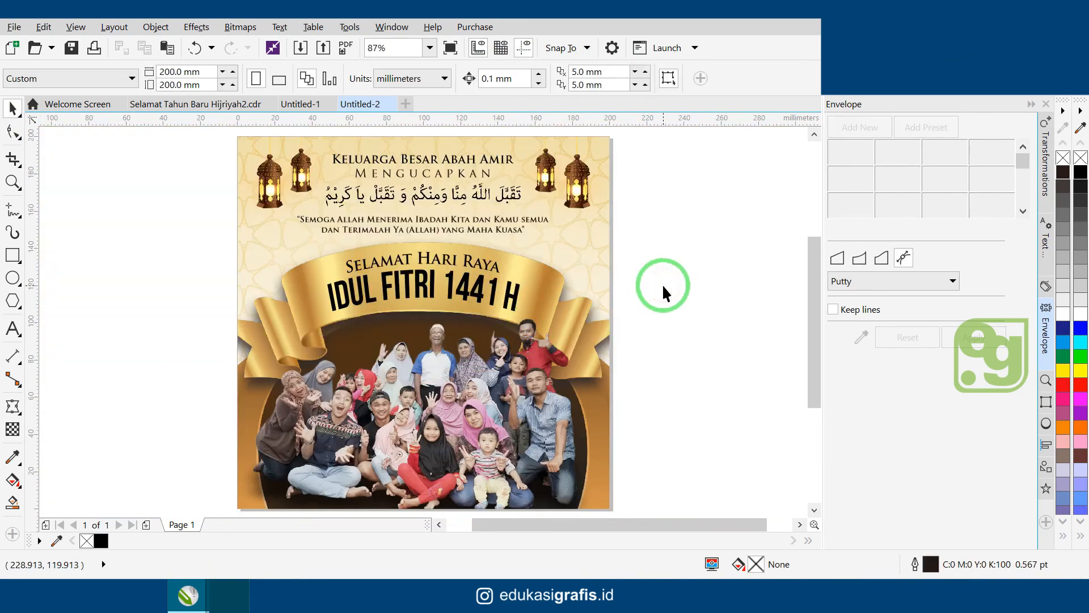
key("F9")
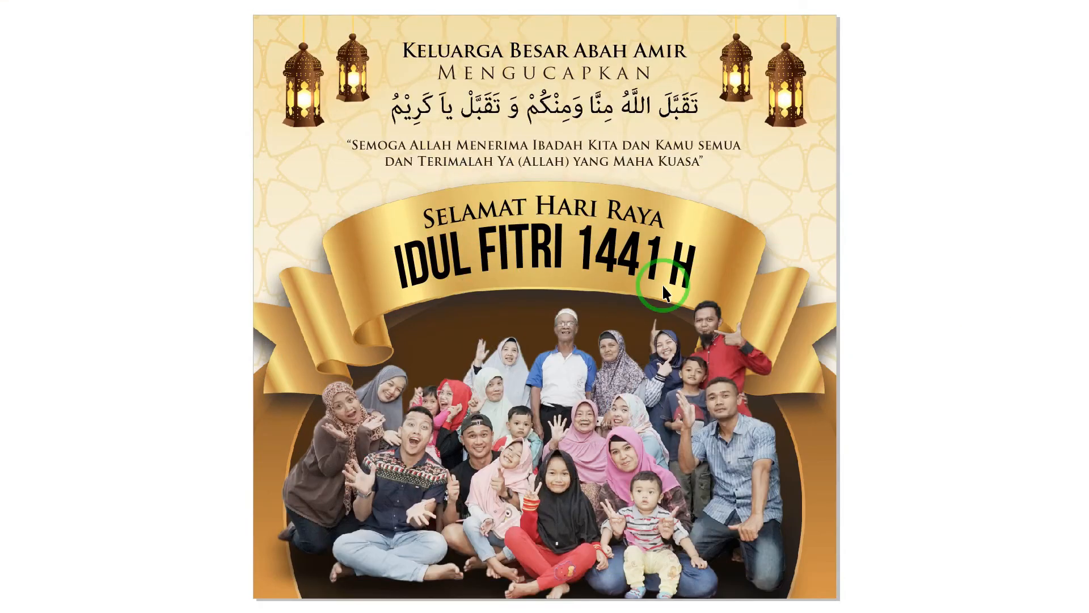